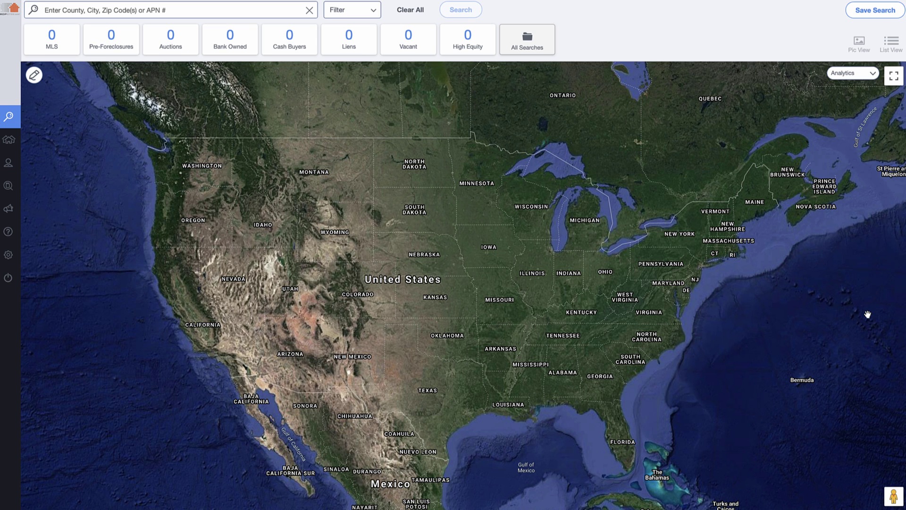
Search for properties in Orange County, FL and look over the results list
type("Orange County, Fl")
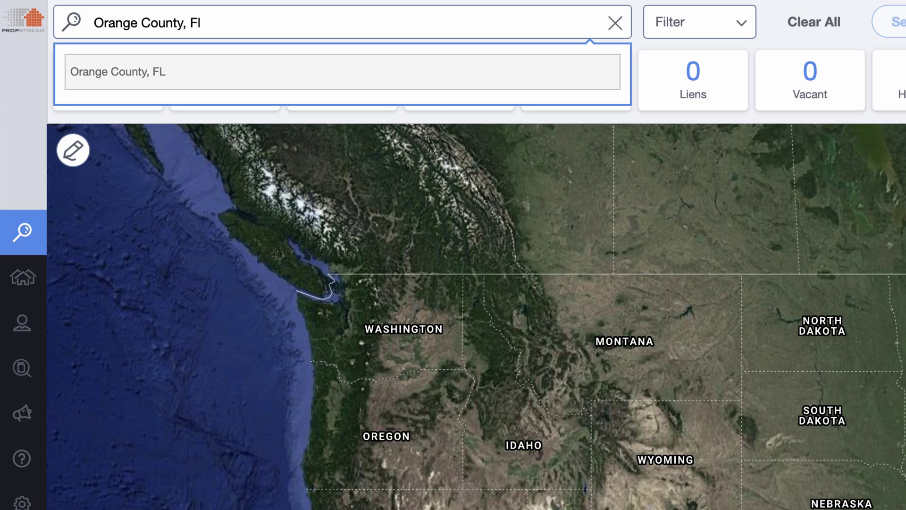
left_click(132, 73)
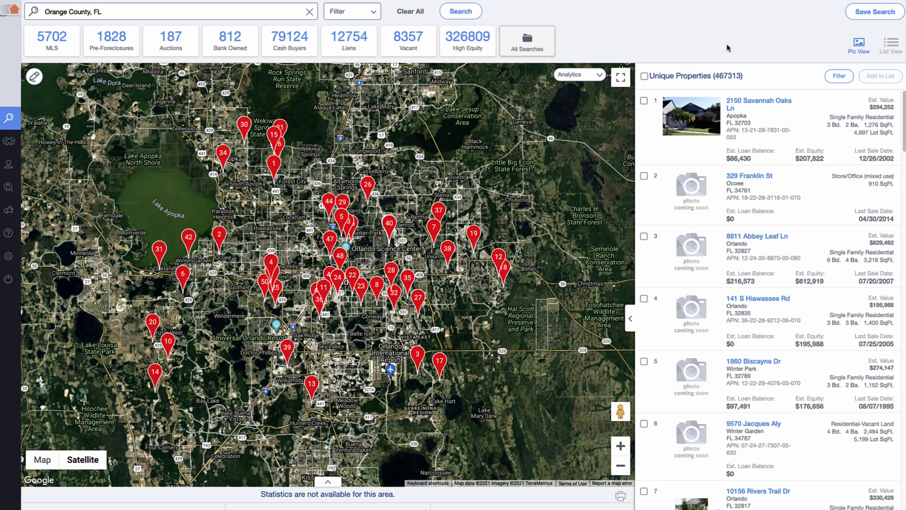
scroll(814, 377, "down", 5)
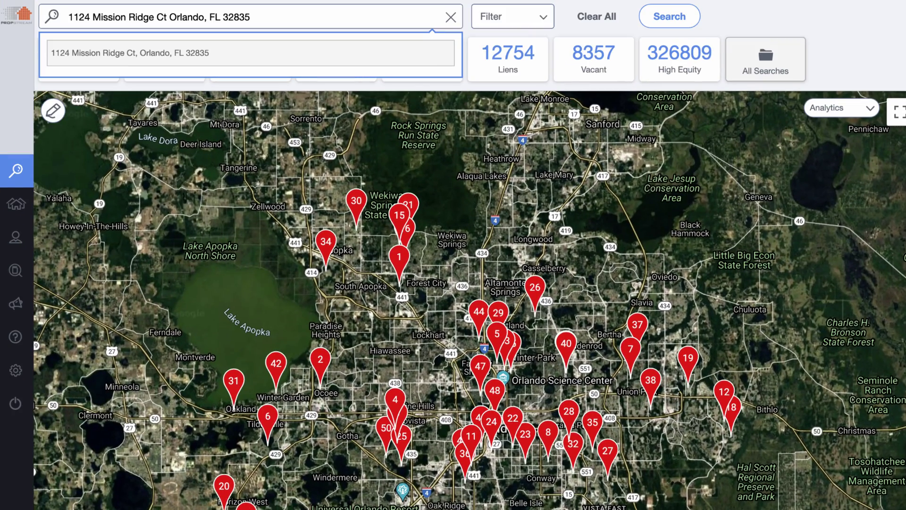
Open the full details of the Orlando property matching the entered street address and review its property characteristics, tax assessment and HOA information
left_click(173, 55)
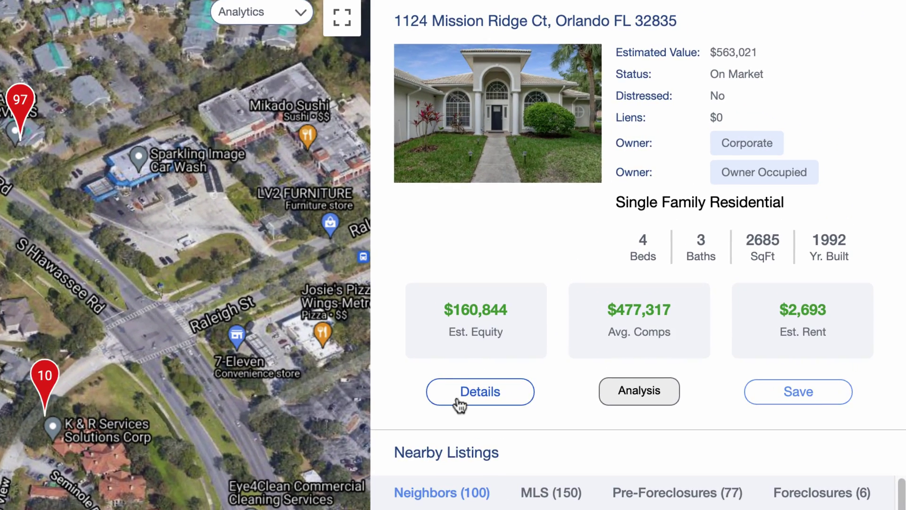
left_click(464, 401)
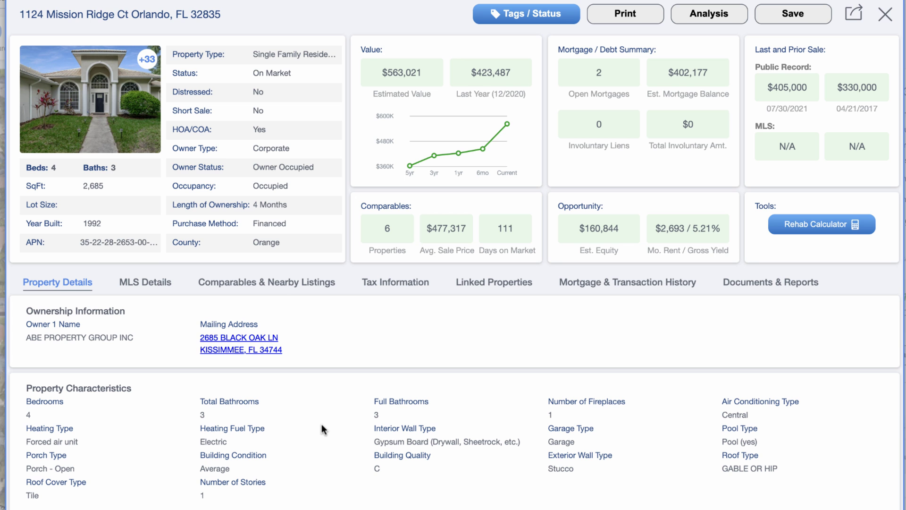
scroll(321, 423, "down", 2)
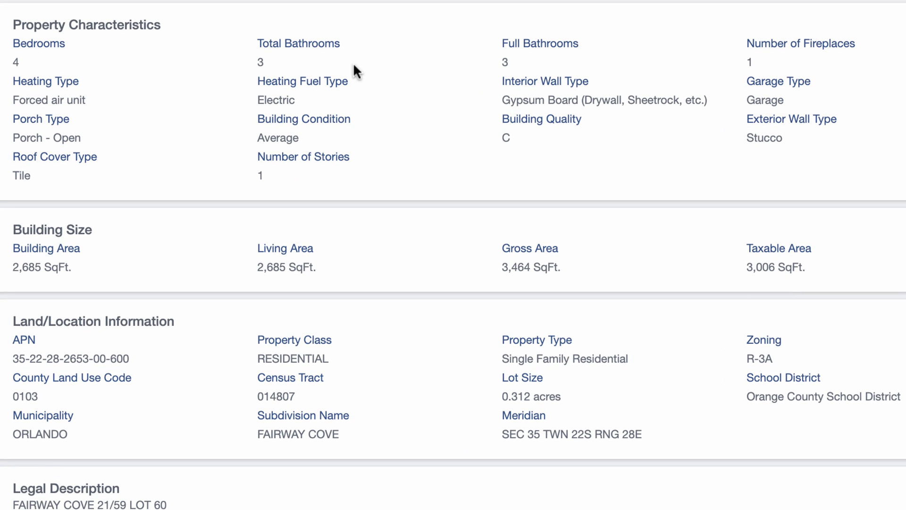
scroll(444, 185, "down", 5)
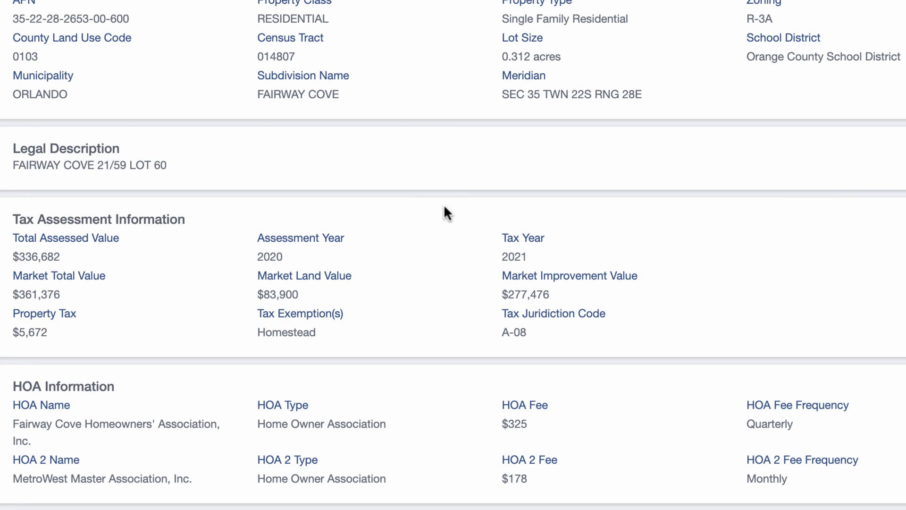
scroll(444, 206, "down", 5)
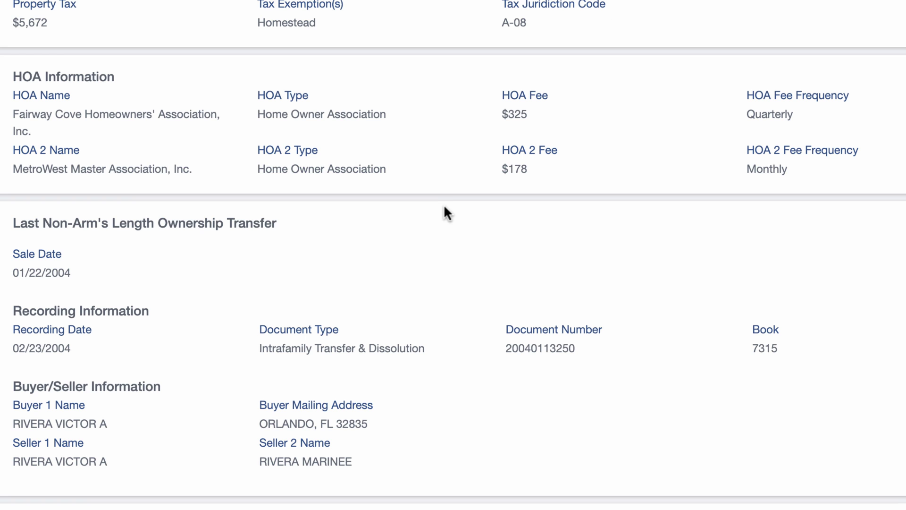
scroll(443, 204, "up", 3)
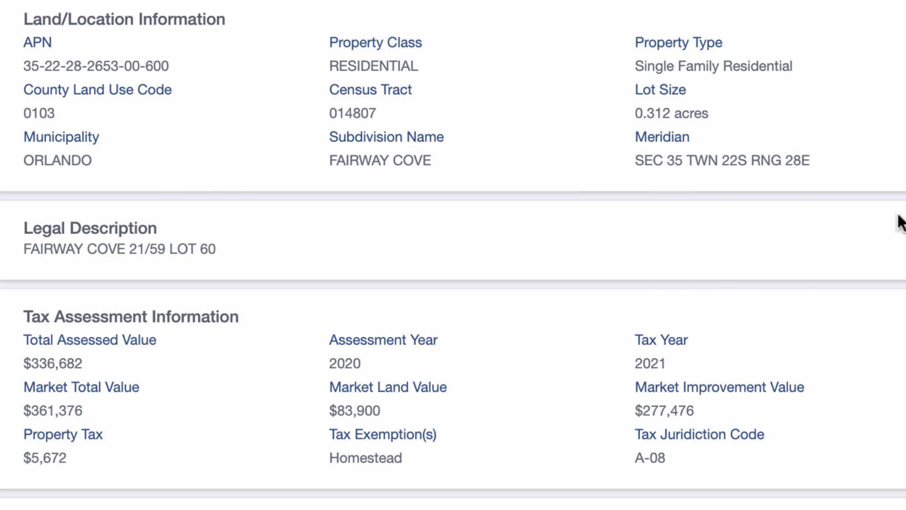
scroll(448, 487, "up", 10)
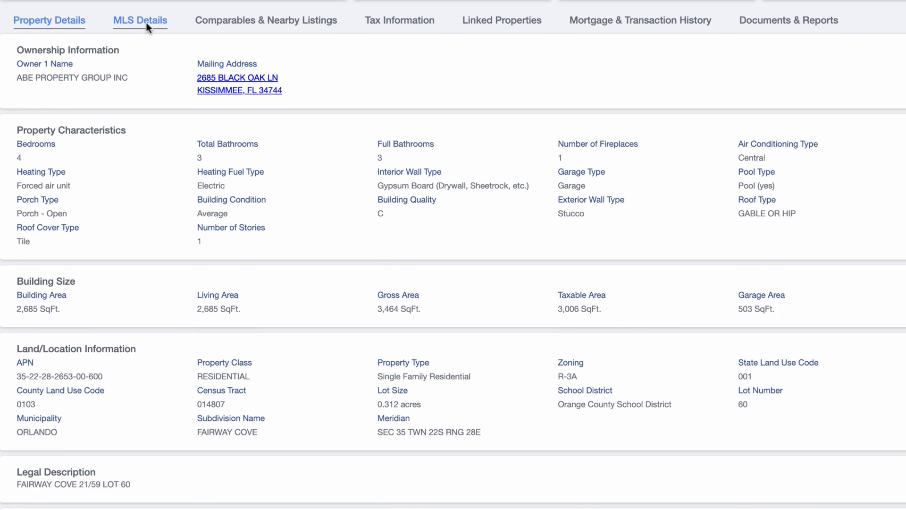
View the property's MLS details and its comparables and nearby listings
left_click(157, 78)
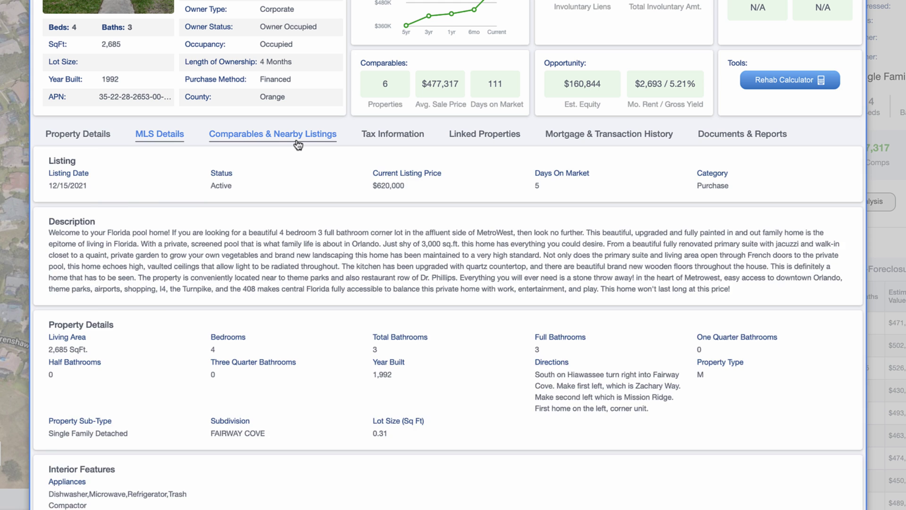
left_click(298, 142)
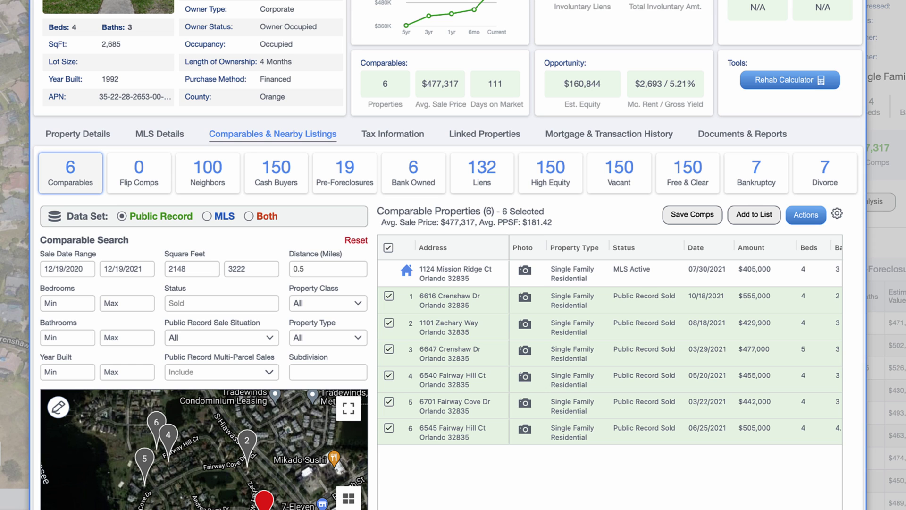
Review the property's tax information and linked properties, checking the ownership information in the property details
left_click(393, 134)
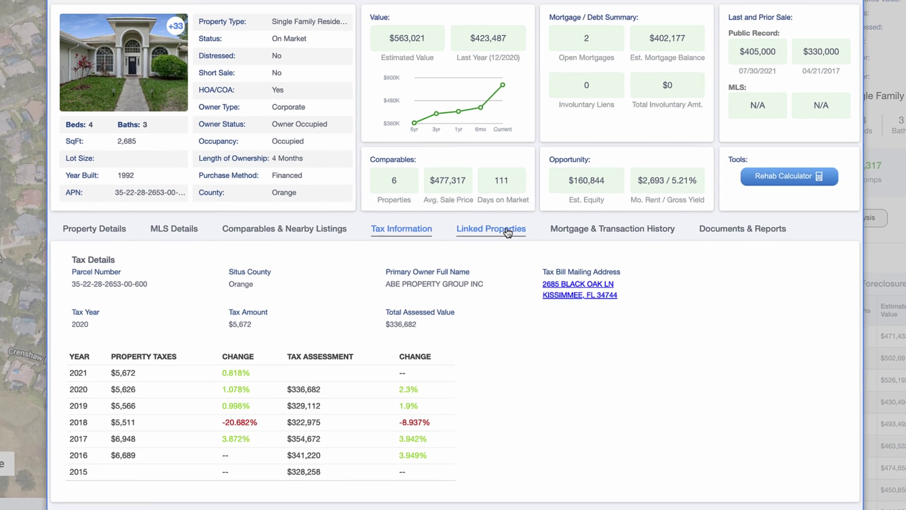
left_click(489, 213)
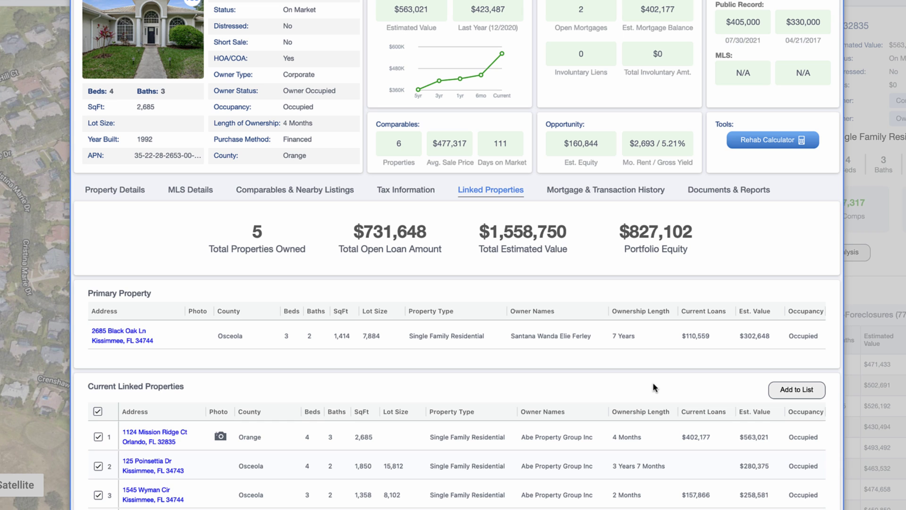
left_click(115, 189)
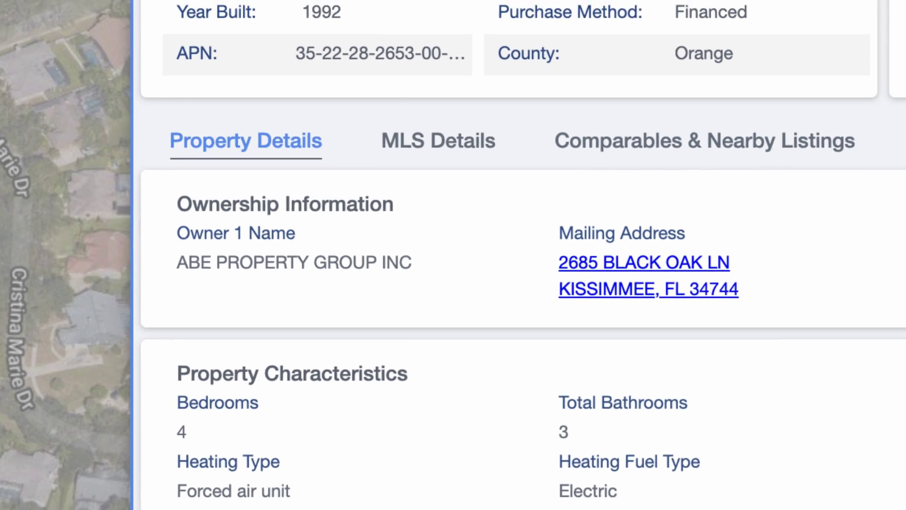
left_click(709, 170)
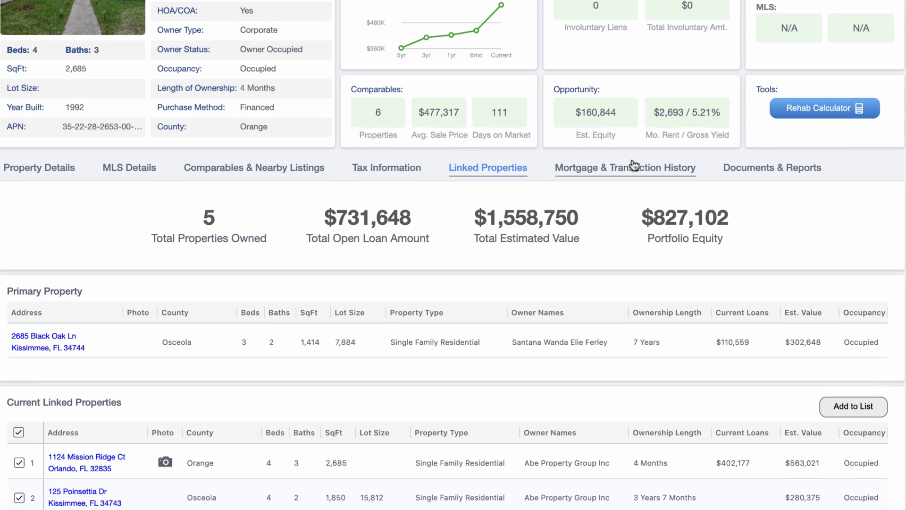
Purchase a $5 document image from the property's mortgage and transaction history and look through the warranty deed
left_click(632, 177)
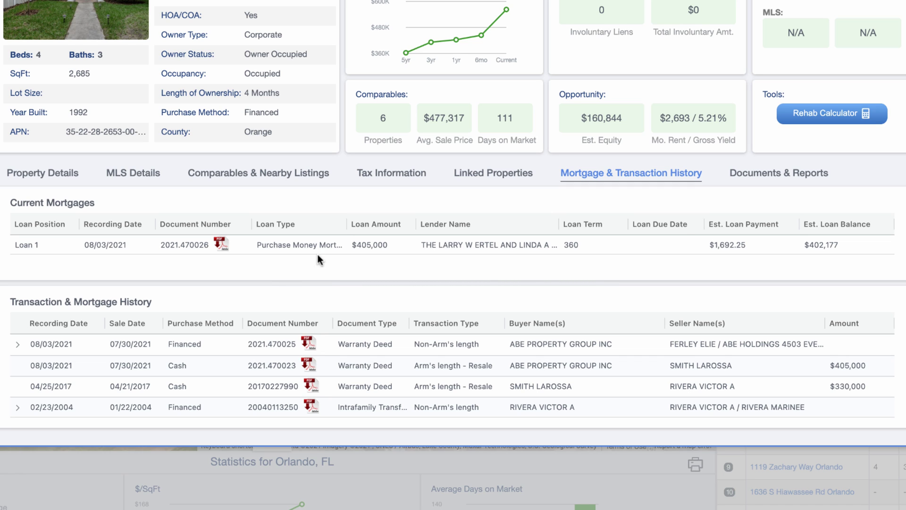
left_click(221, 243)
left_click(516, 183)
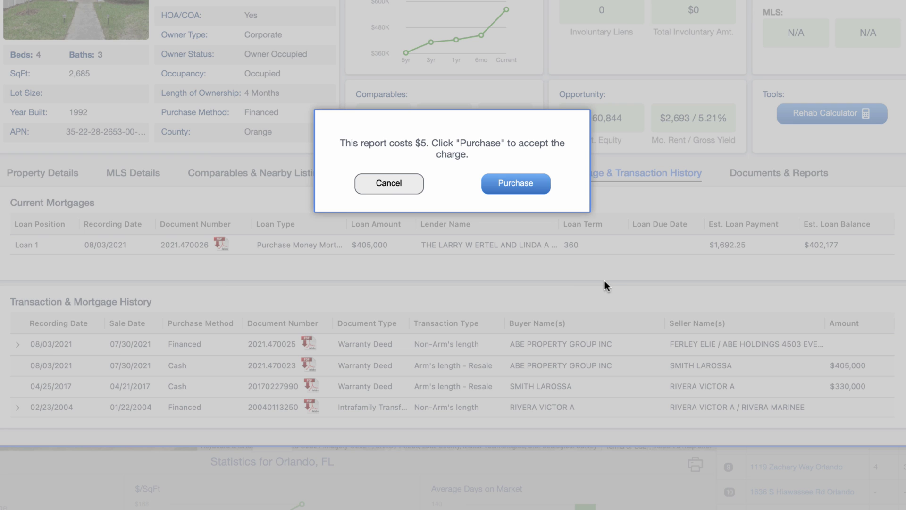
left_click(525, 188)
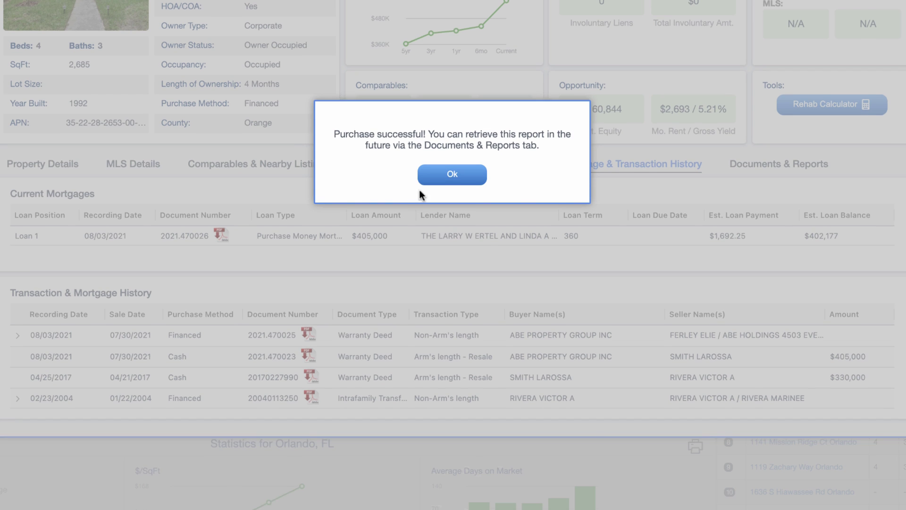
left_click(449, 167)
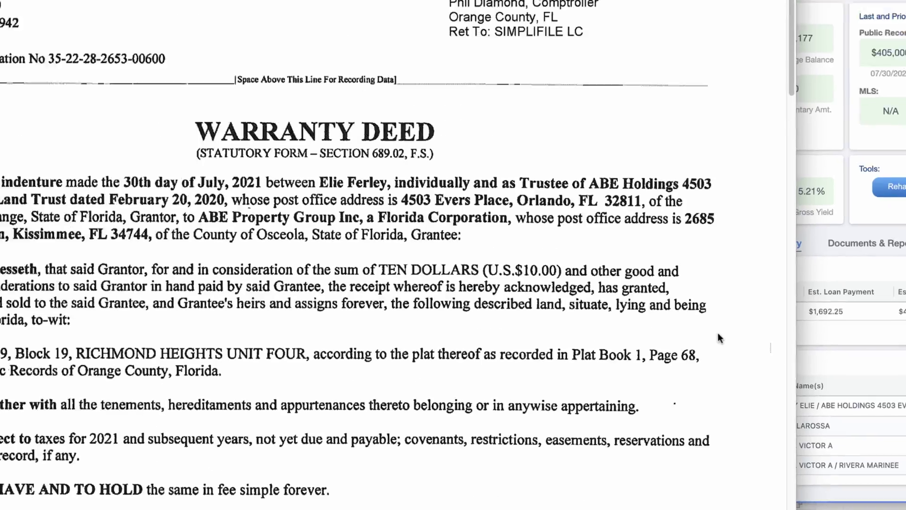
scroll(891, 479, "down", 15)
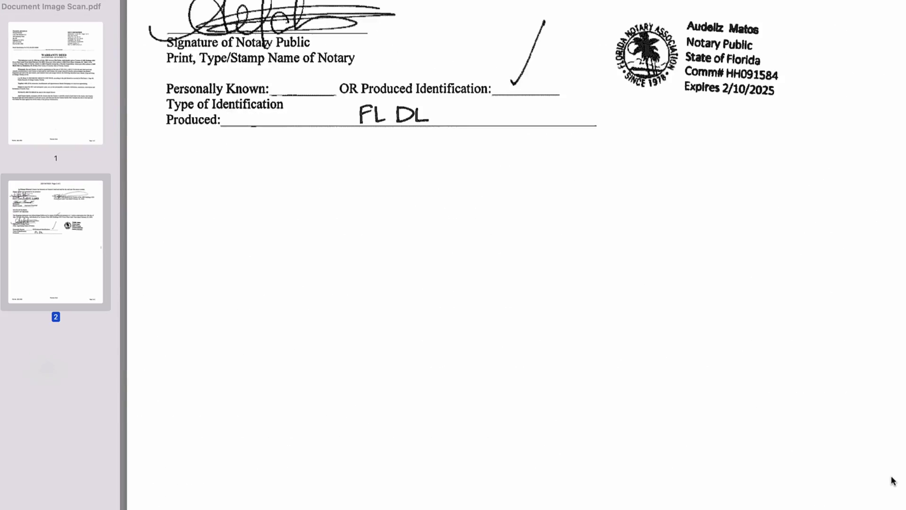
scroll(891, 480, "up", 10)
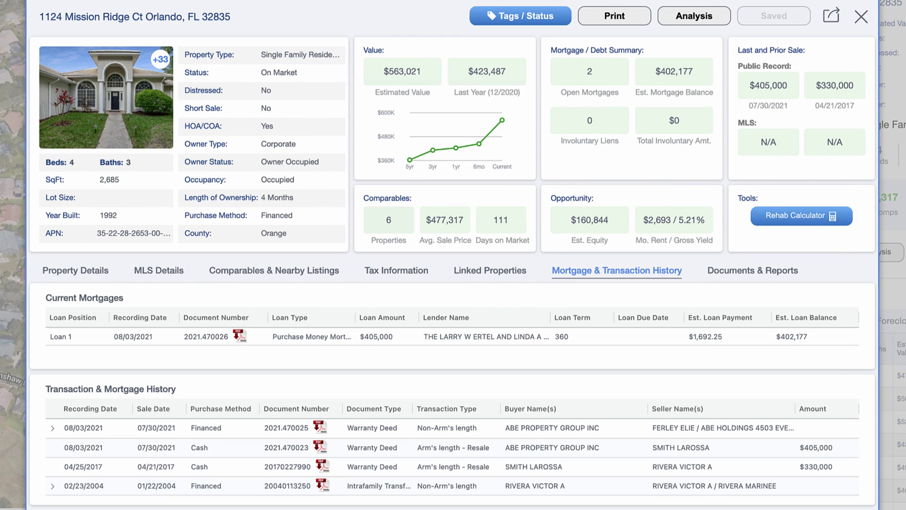
Look over the property's documents and reports, and its rehab calculator and investment analysis tools
left_click(781, 268)
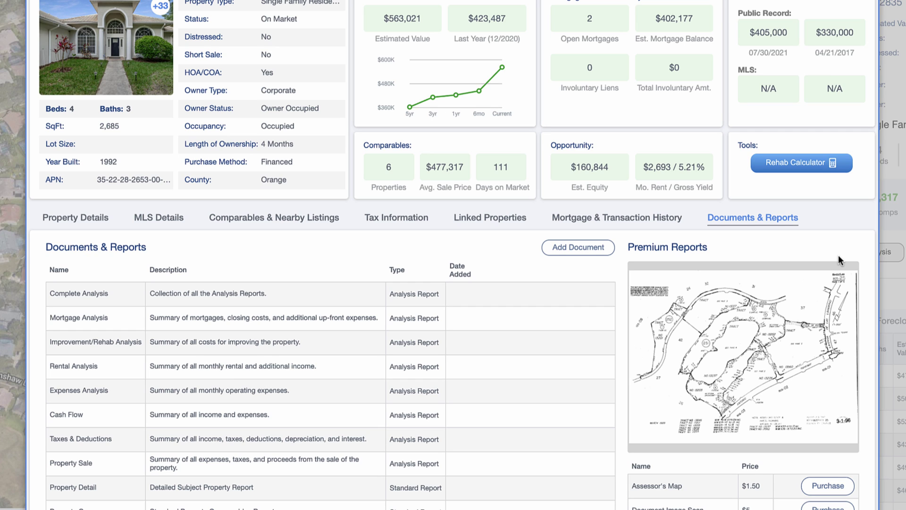
left_click(807, 166)
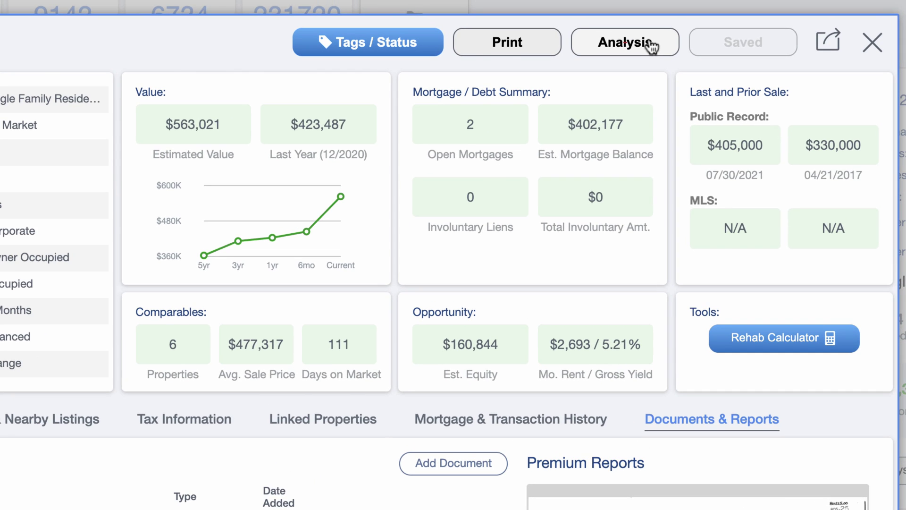
left_click(650, 43)
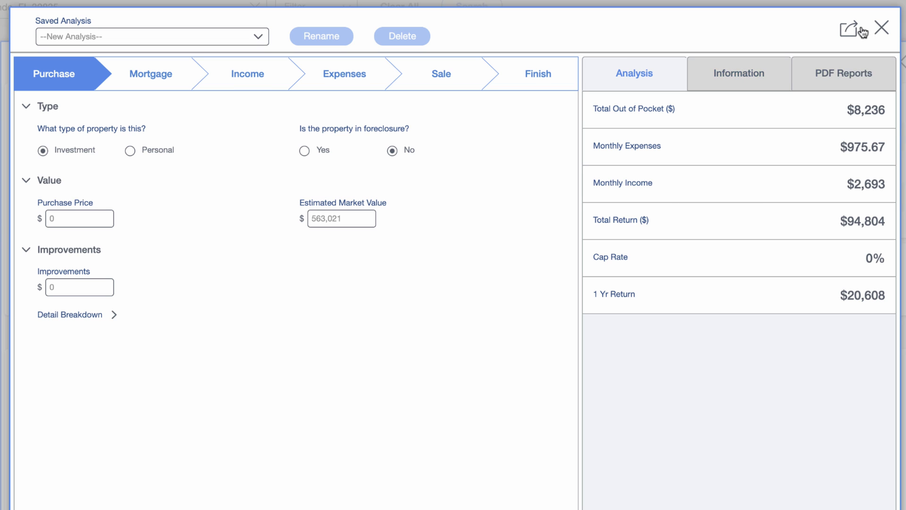
left_click(881, 30)
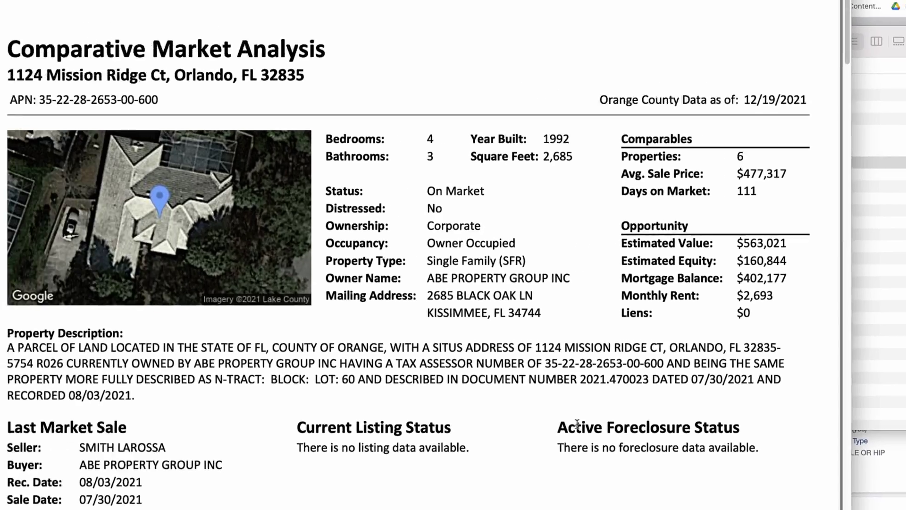
Read through the Comparative Market Analysis report, including nearby listings and Orlando market statistics, and close the property details
scroll(667, 409, "down", 10)
scroll(666, 410, "down", 20)
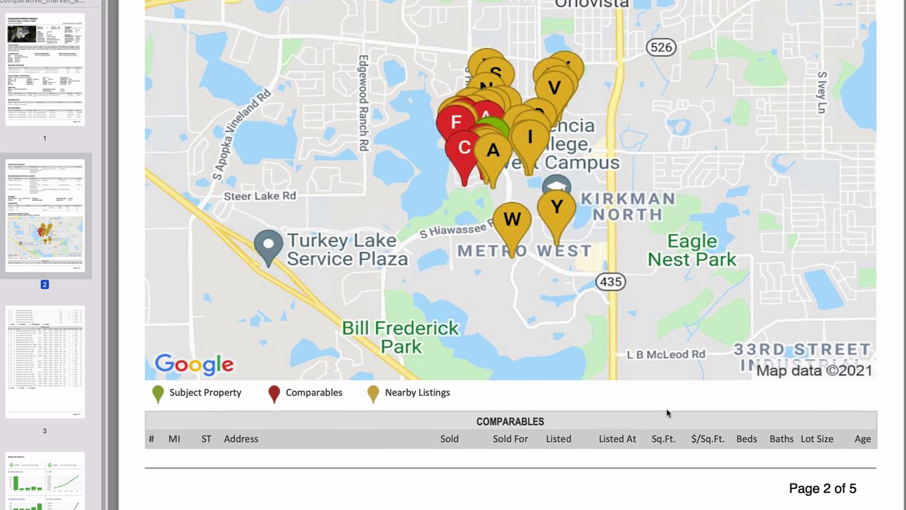
scroll(667, 413, "down", 15)
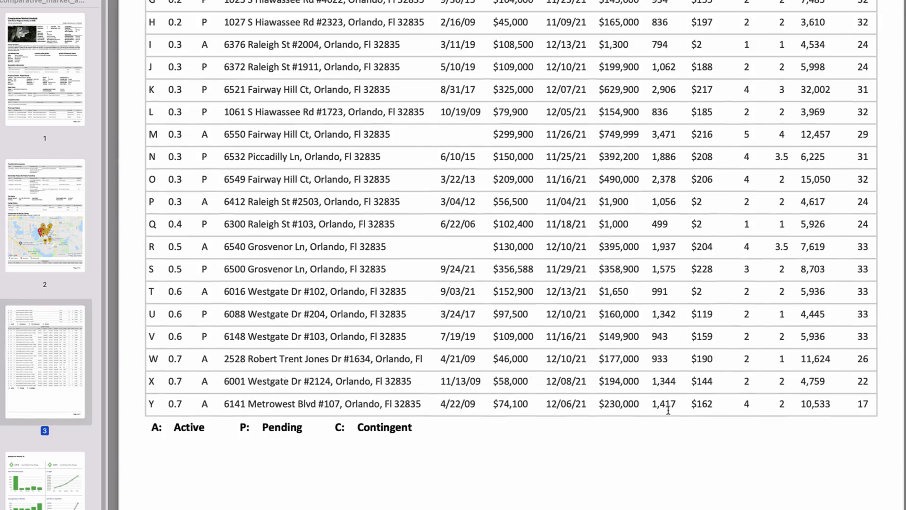
scroll(667, 409, "down", 15)
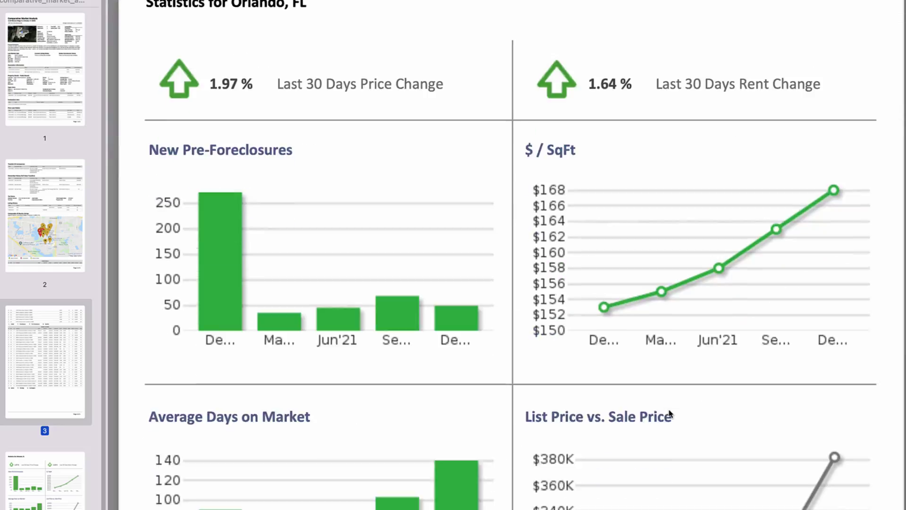
scroll(669, 413, "down", 15)
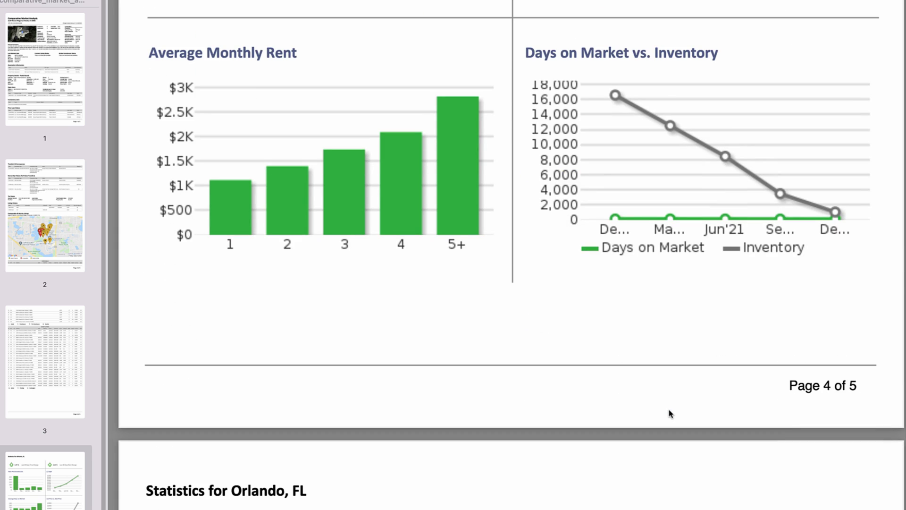
scroll(670, 413, "down", 15)
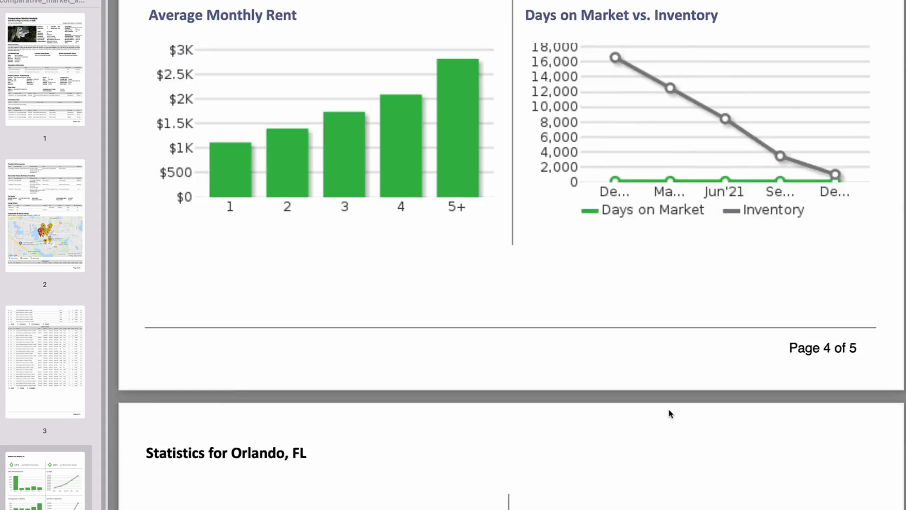
scroll(669, 413, "down", 3)
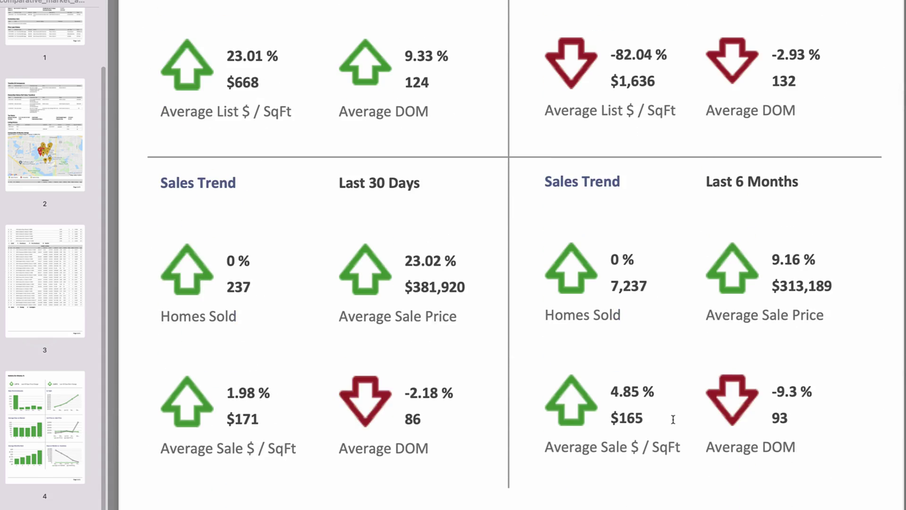
scroll(673, 441, "up", 20)
key("Home")
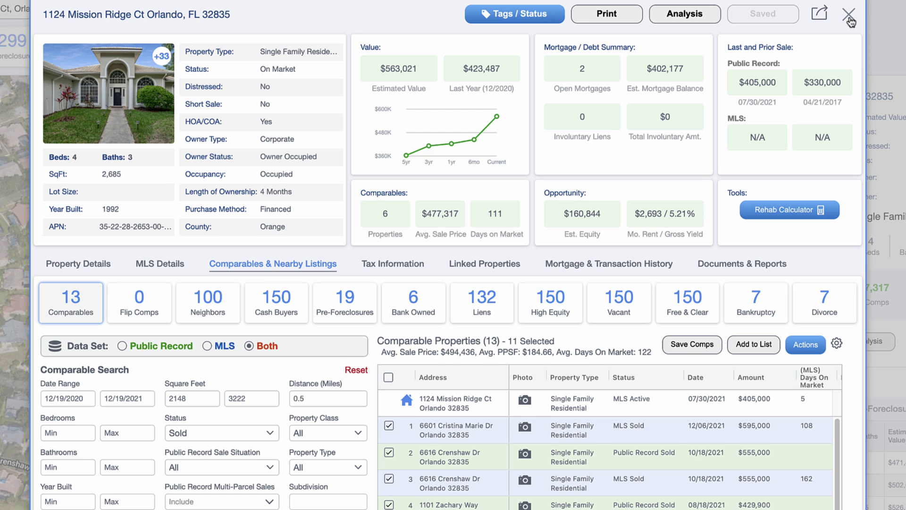
left_click(849, 16)
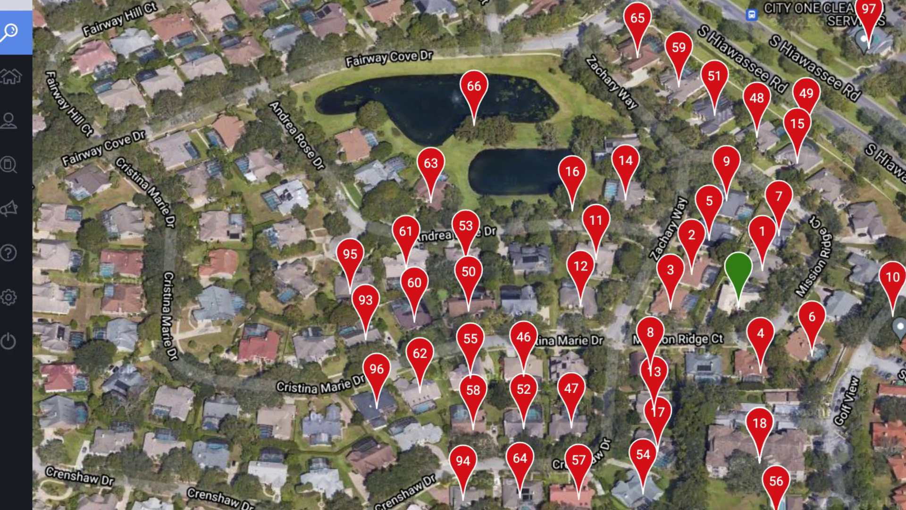
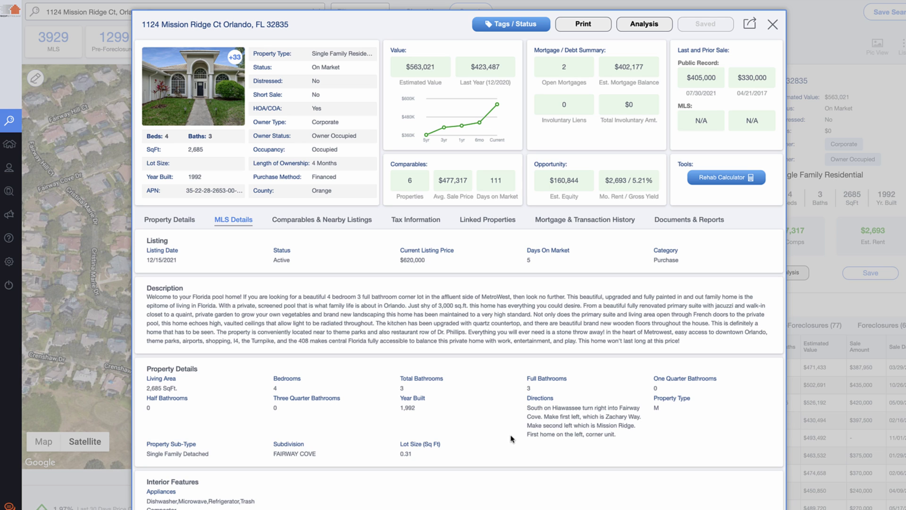
Search for Orange County, FL from the recent searches and look through its list of unique properties
left_click(168, 220)
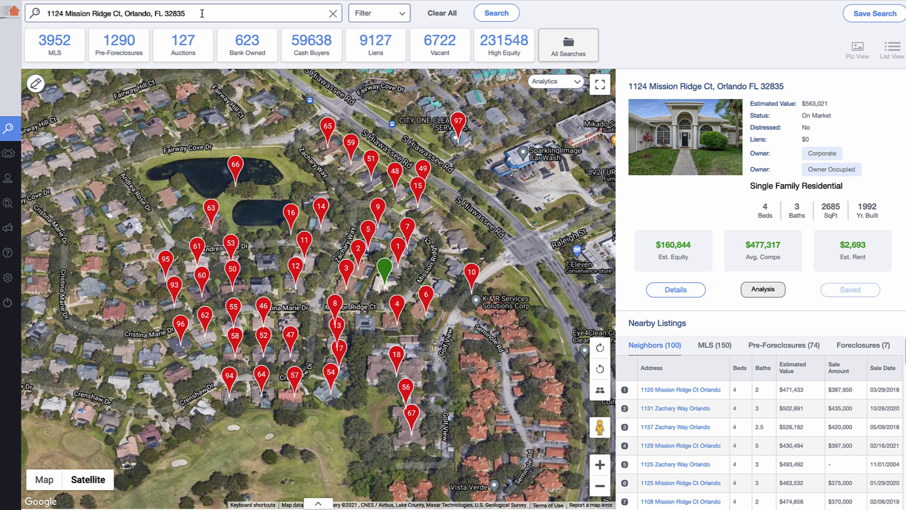
left_click(202, 13)
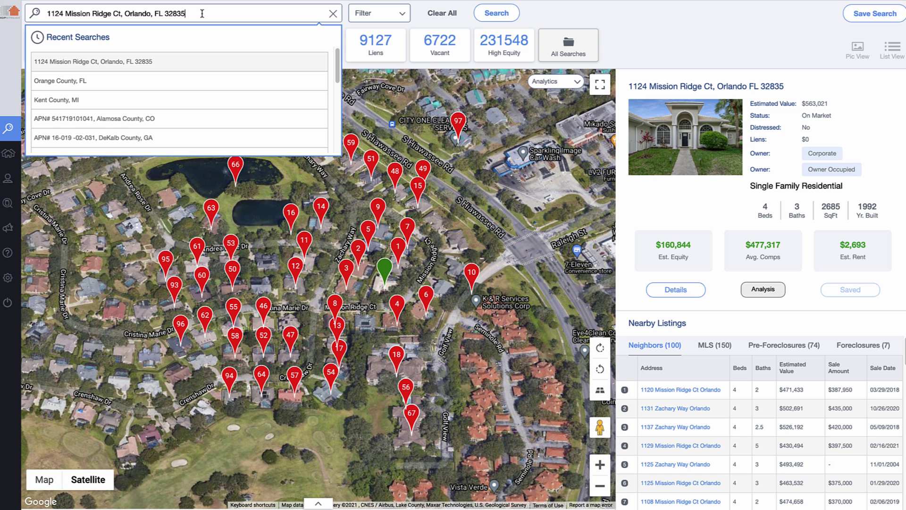
left_click(117, 81)
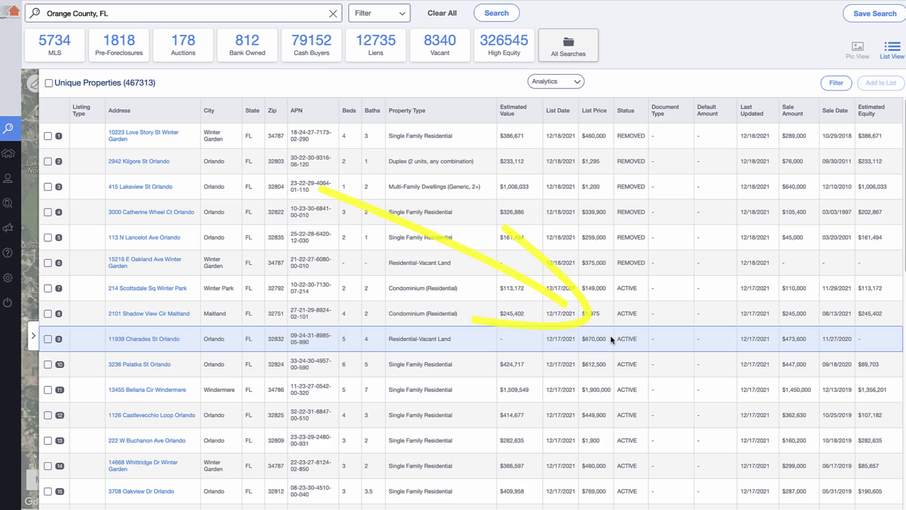
left_click(610, 336)
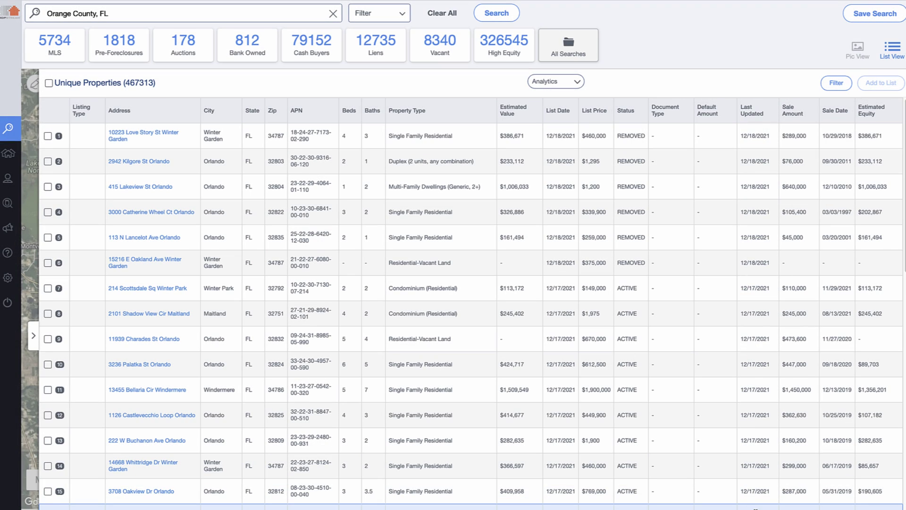
scroll(755, 472, "down", 5)
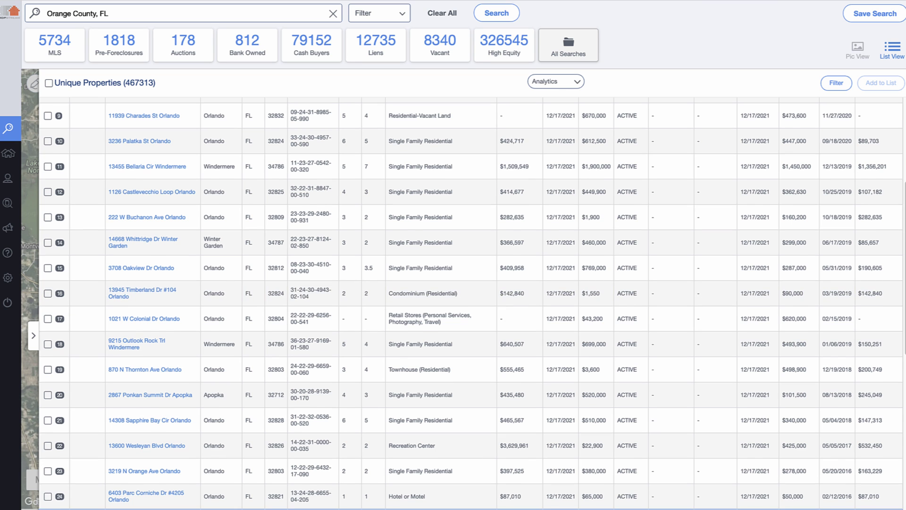
scroll(755, 472, "down", 5)
scroll(755, 505, "up", 10)
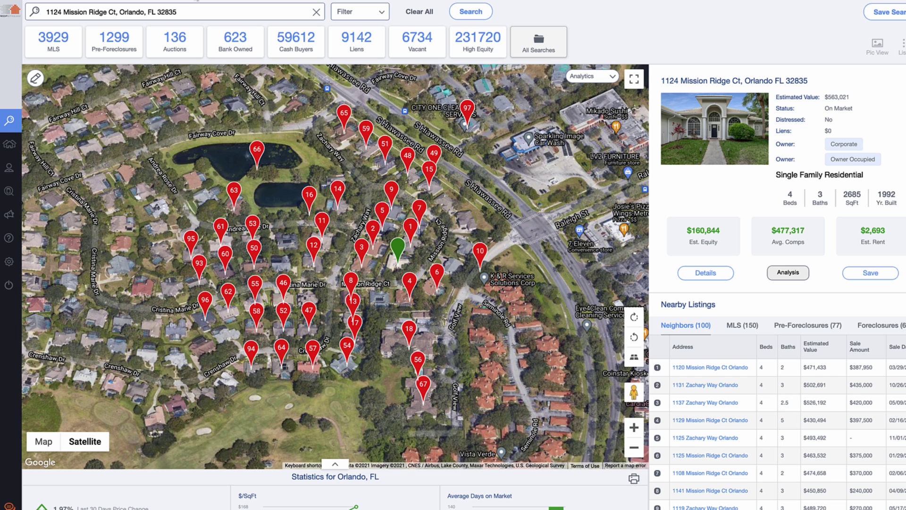
left_click(196, 12)
key("ctrl+a")
key("BackSpace")
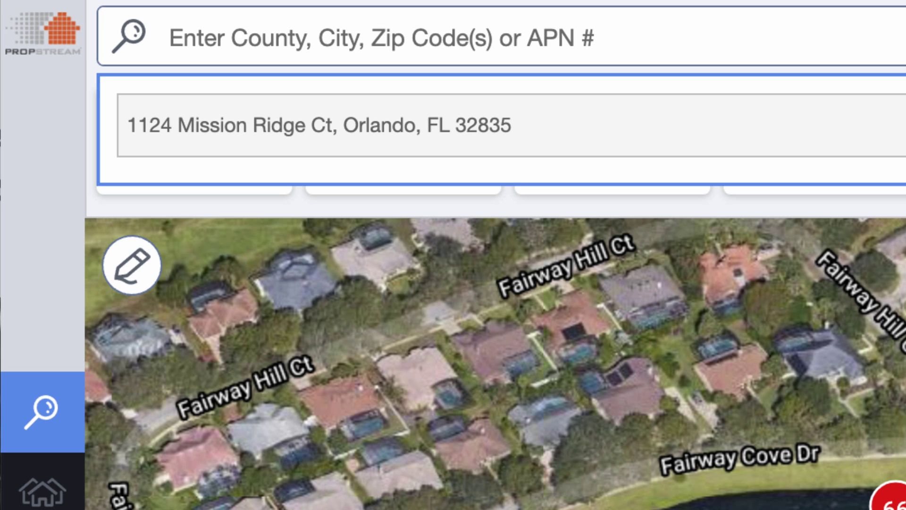
type("APN")
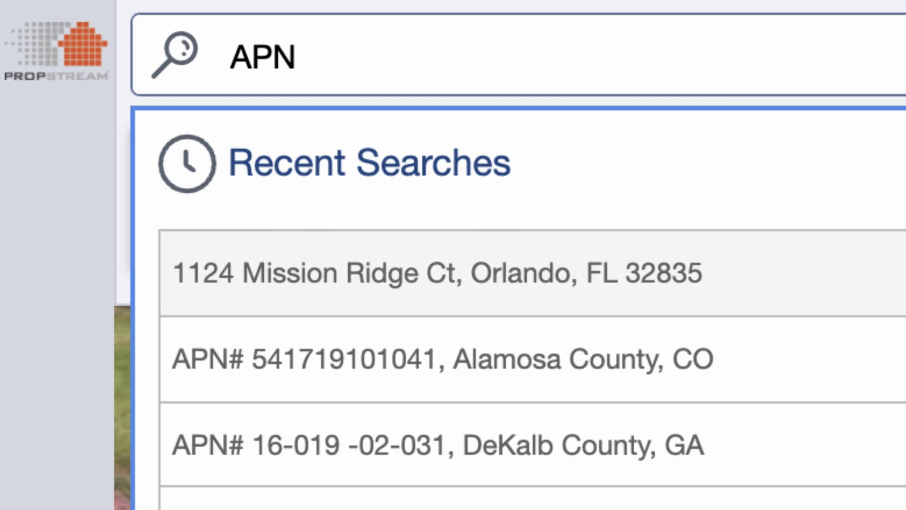
type("#")
key("ctrl+v")
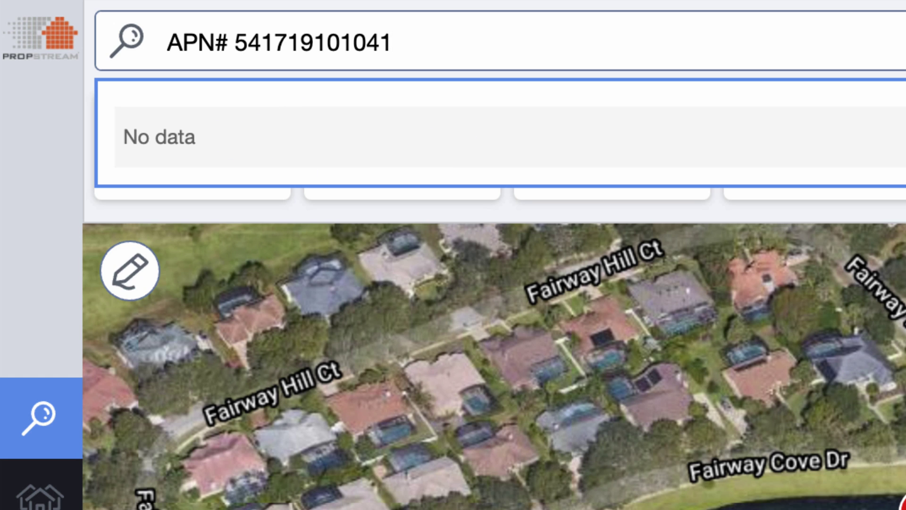
type(", Alamosa County,")
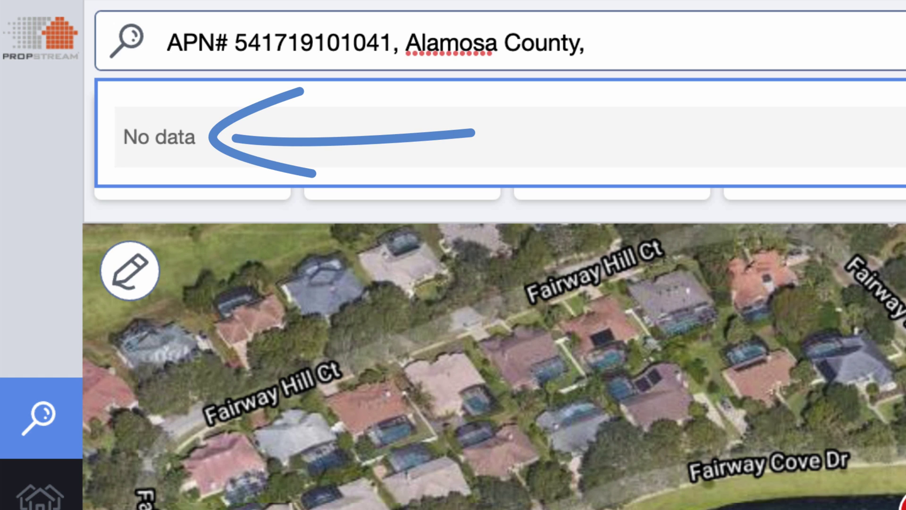
type(" CO")
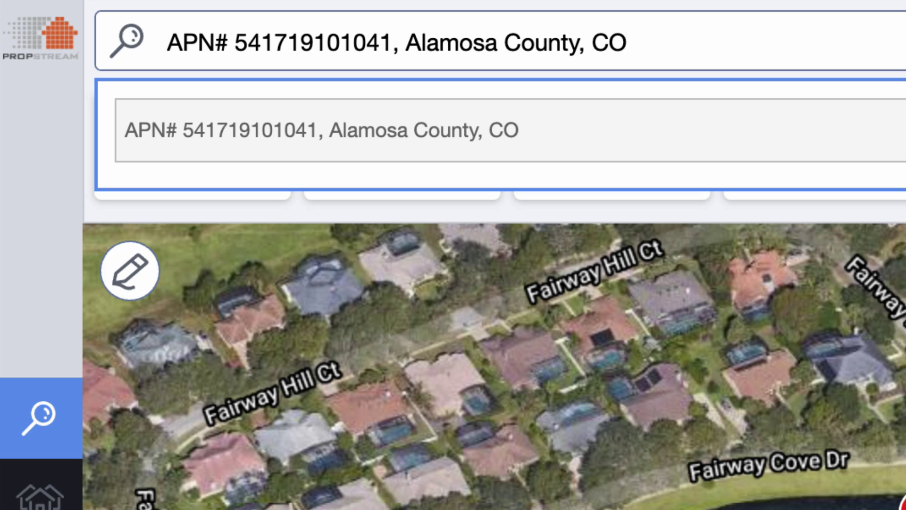
left_click(518, 123)
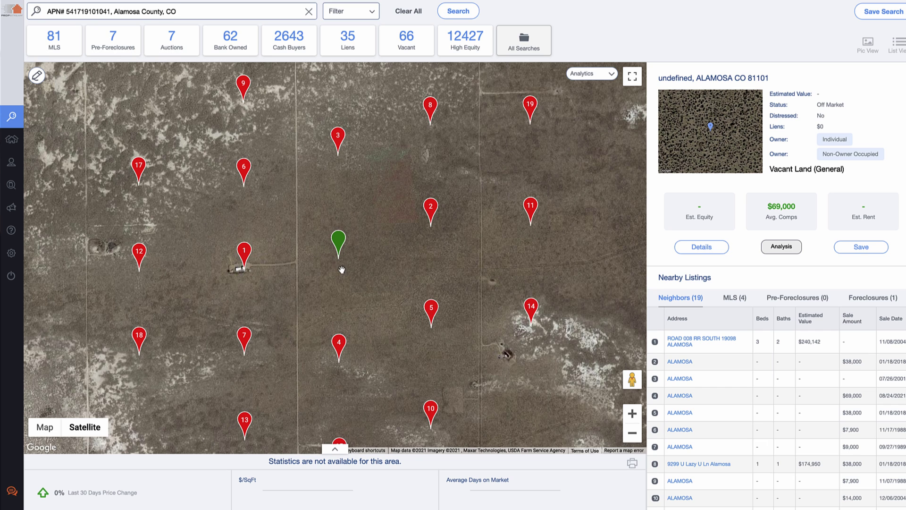
Check the Alamosa parcel's surroundings on the map and review its property details, including ownership, land, tax assessment and last sale information
left_click(632, 414)
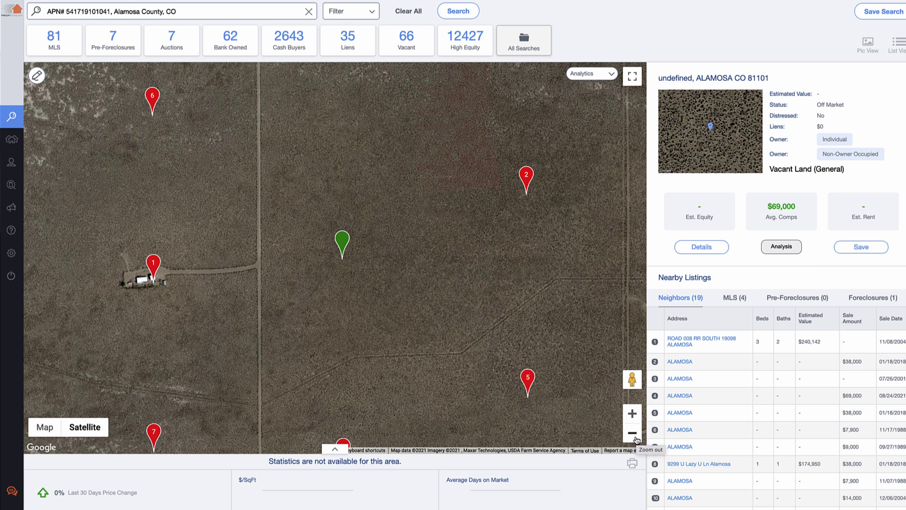
left_click(633, 432)
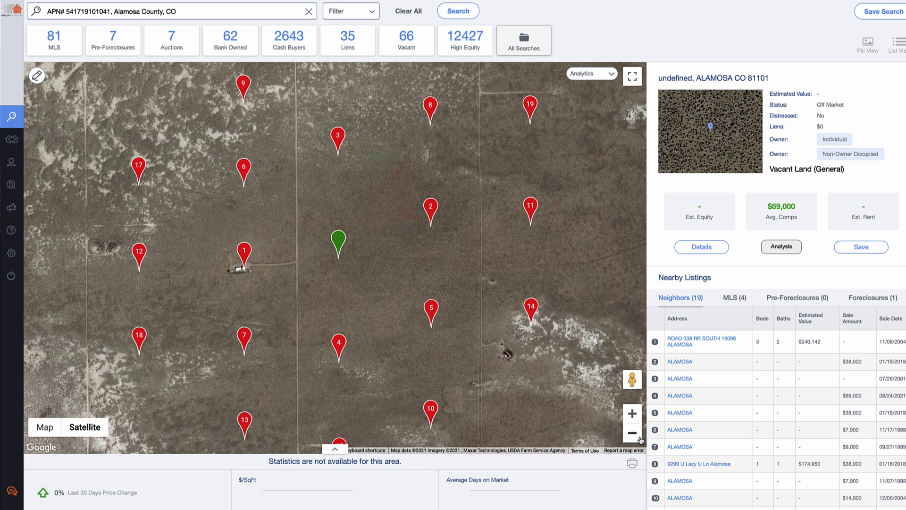
left_click(703, 247)
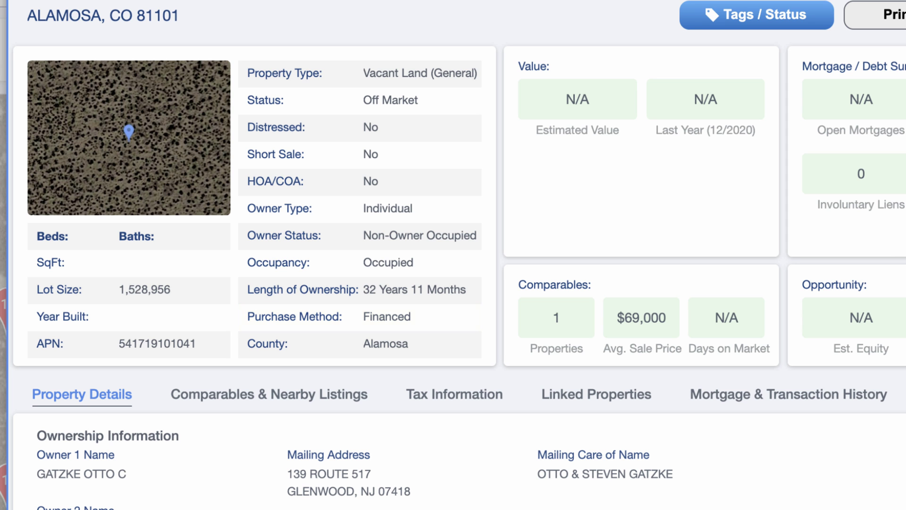
scroll(549, 432, "down", 10)
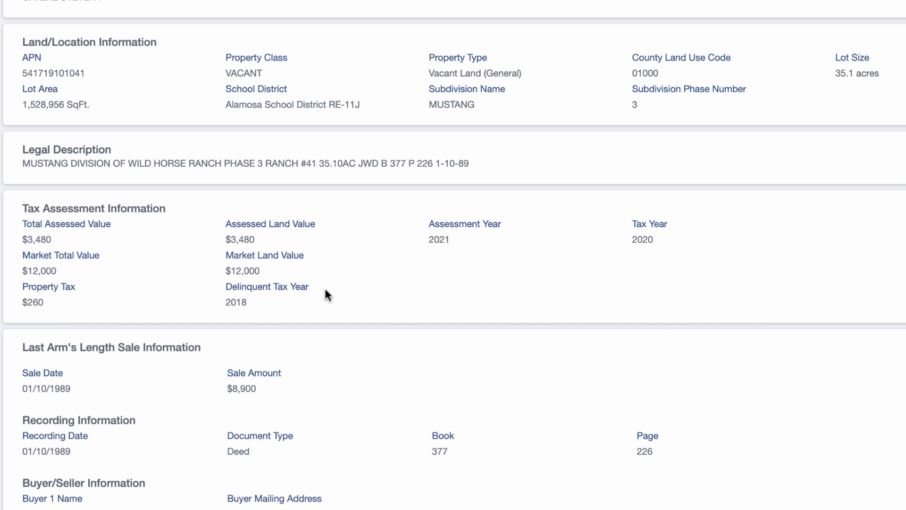
scroll(328, 295, "up", 4)
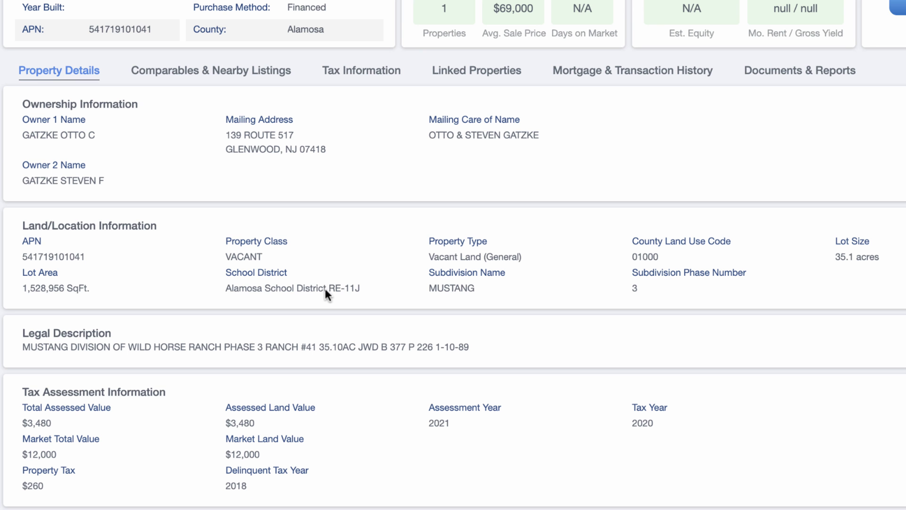
Review the parcel's comparables with the data set at Both, and open the details of the comparable property
left_click(255, 74)
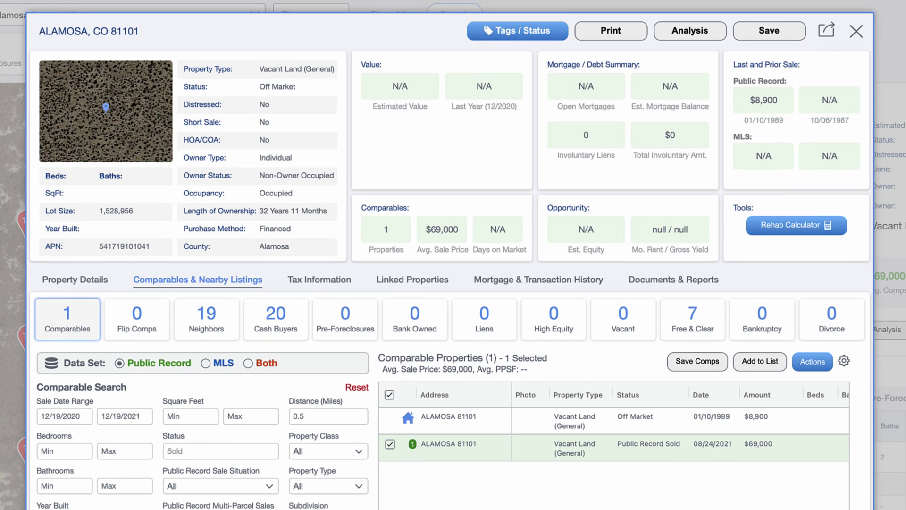
left_click(248, 363)
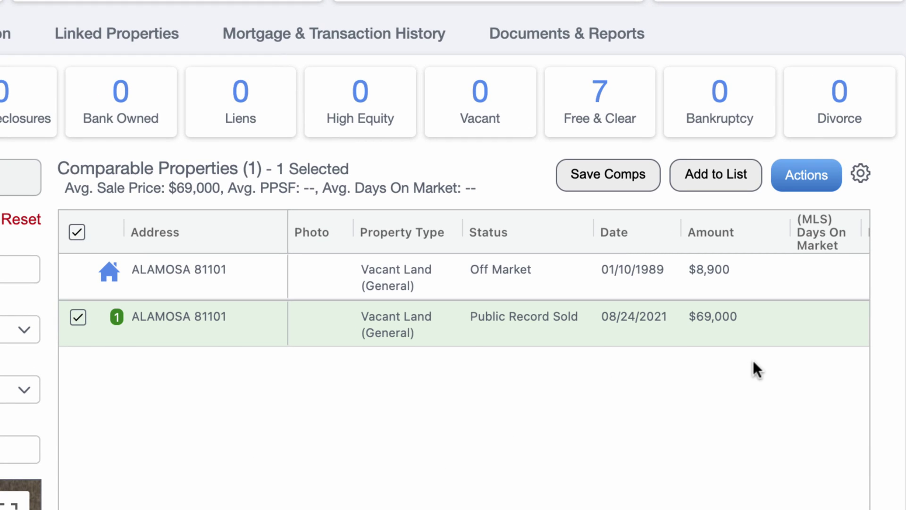
left_click(683, 341)
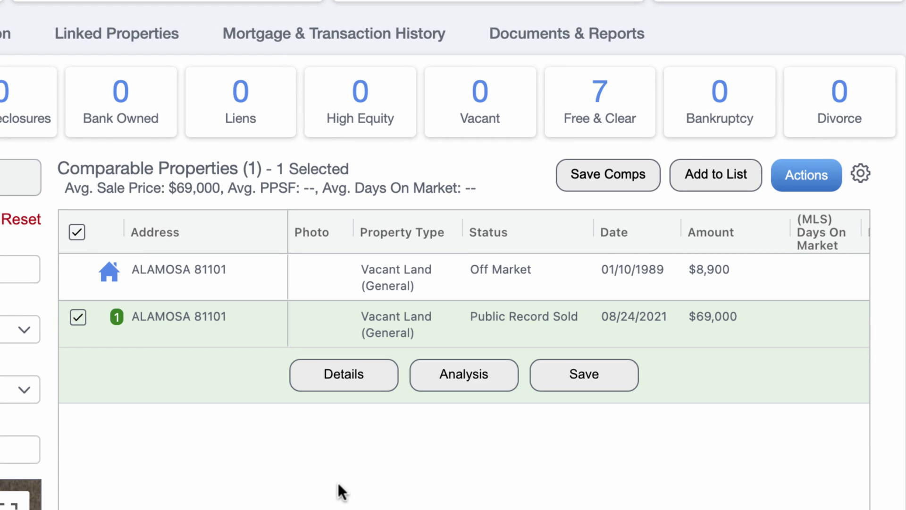
left_click(336, 386)
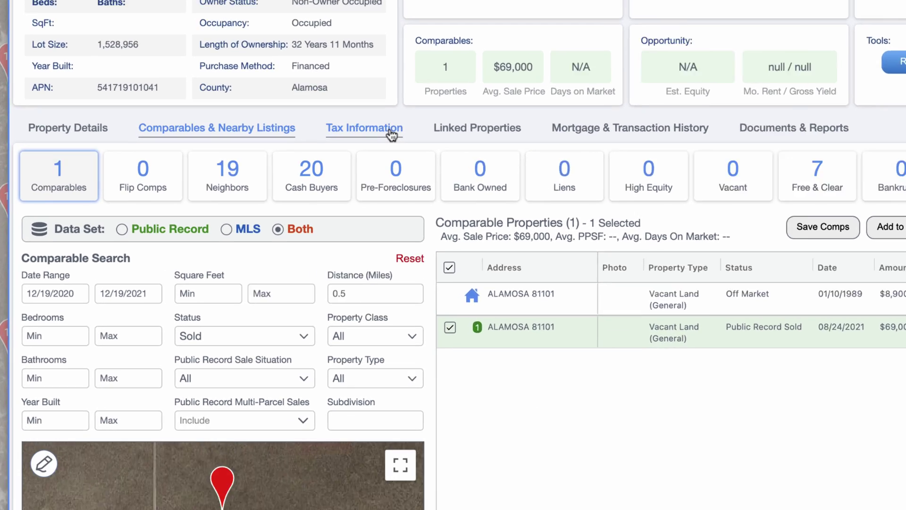
Review the Alamosa parcel's tax information, linked properties, and mortgage and transaction history
left_click(346, 276)
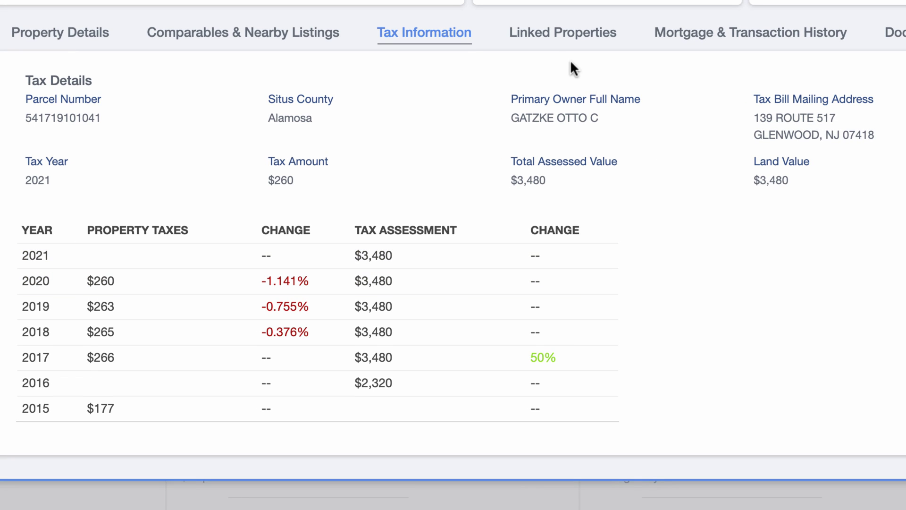
left_click(552, 33)
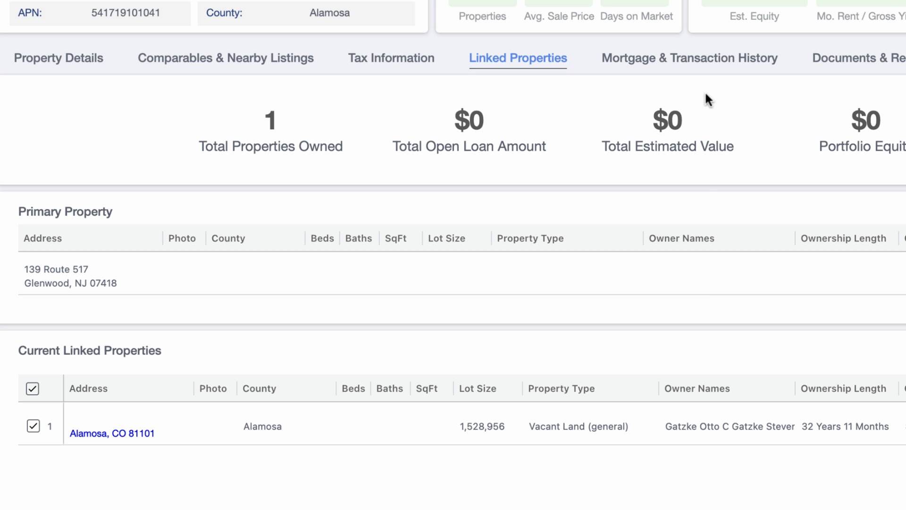
left_click(722, 64)
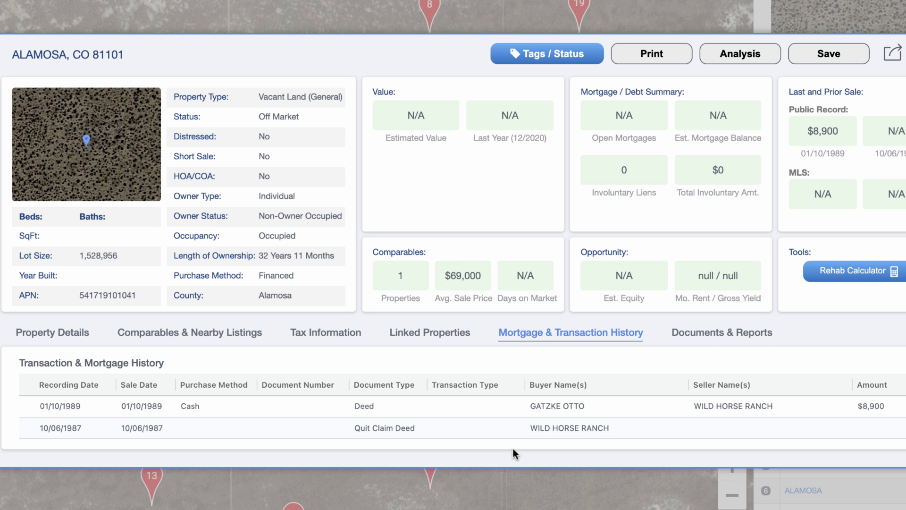
Check the parcel's documents, reports and analysis, and save it to My Properties without adding it to a group
left_click(712, 336)
scroll(765, 361, "down", 3)
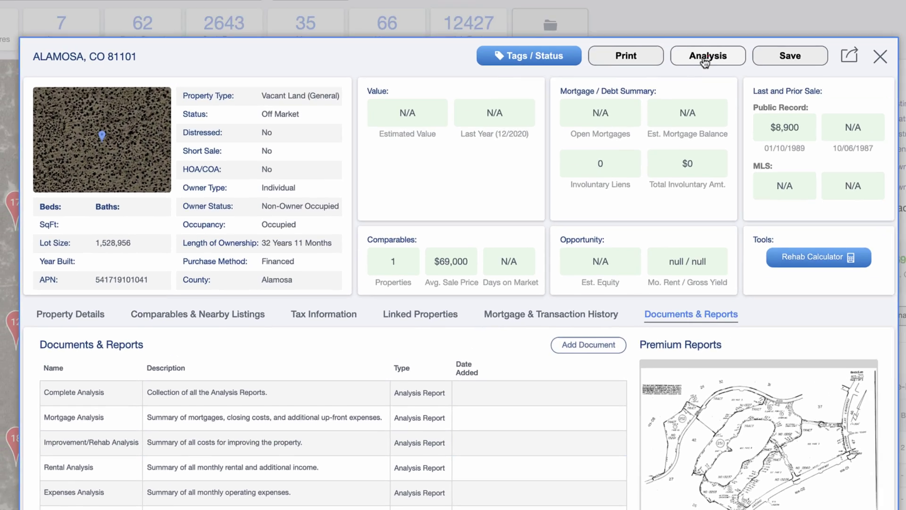
left_click(702, 57)
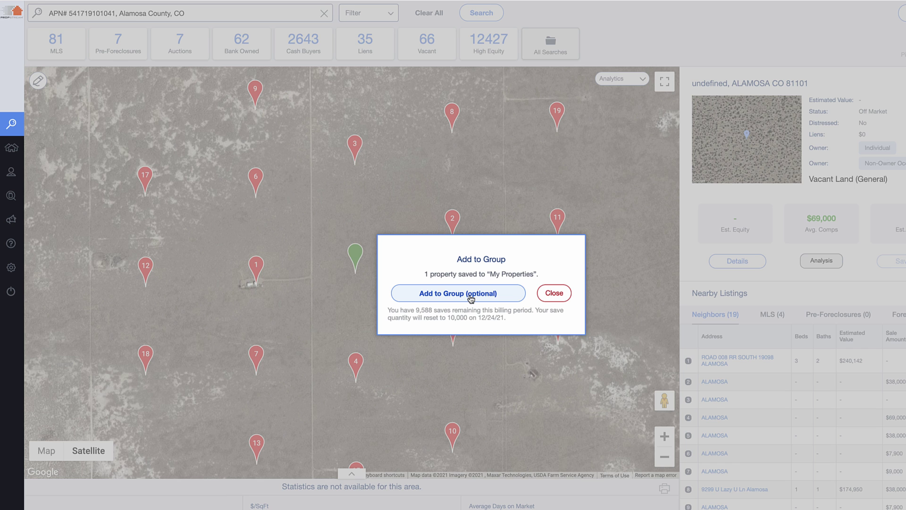
left_click(549, 295)
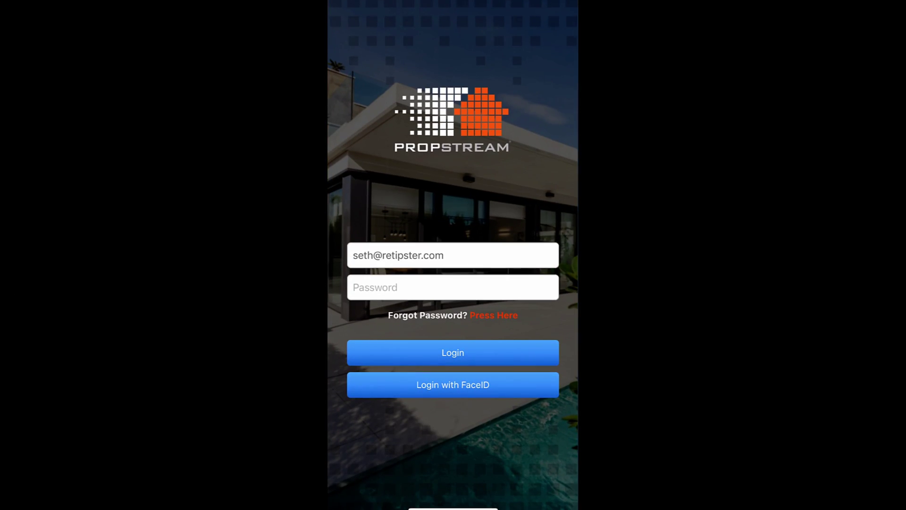
left_click(453, 384)
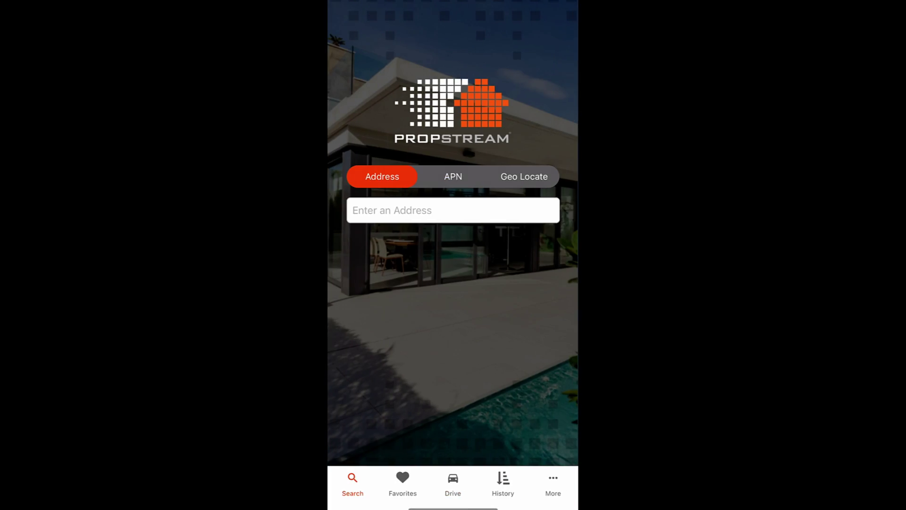
left_click(453, 176)
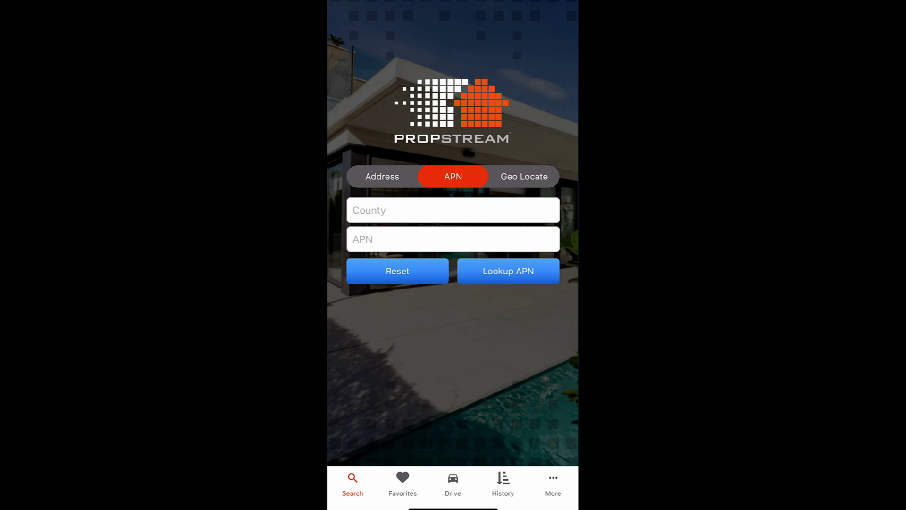
left_click(453, 209)
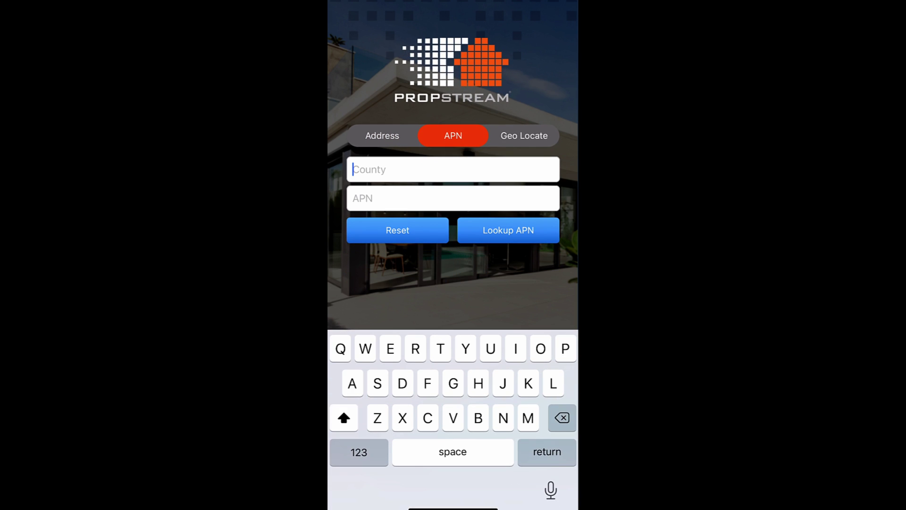
type("Al")
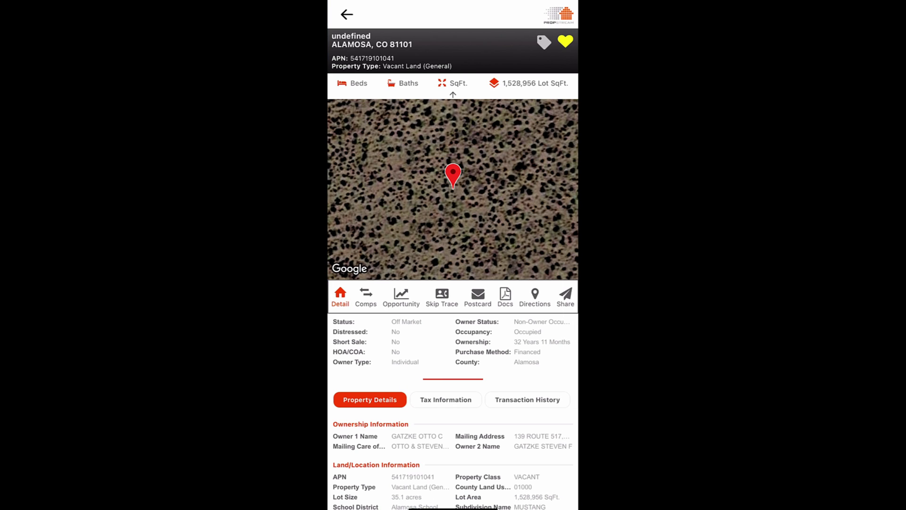
Look over the parcel's opportunity figures, postcard templates and available documents in the mobile app
left_click(401, 297)
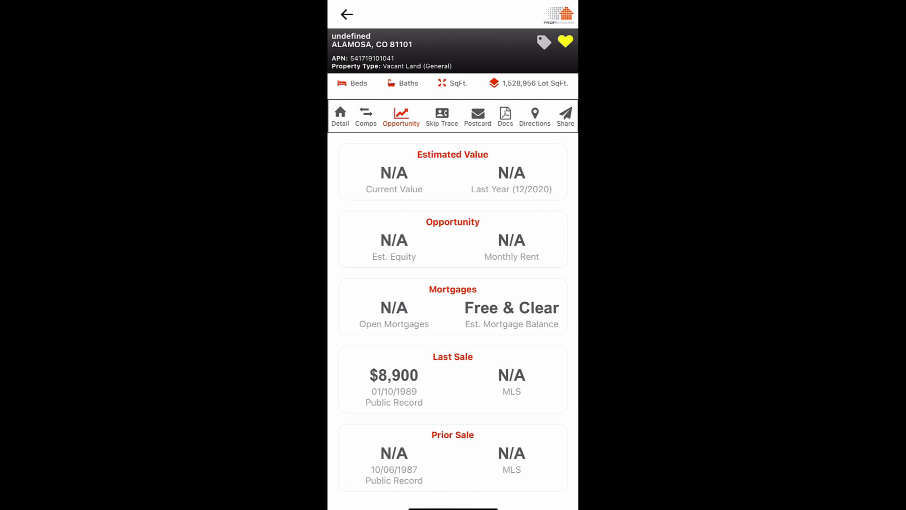
left_click(477, 117)
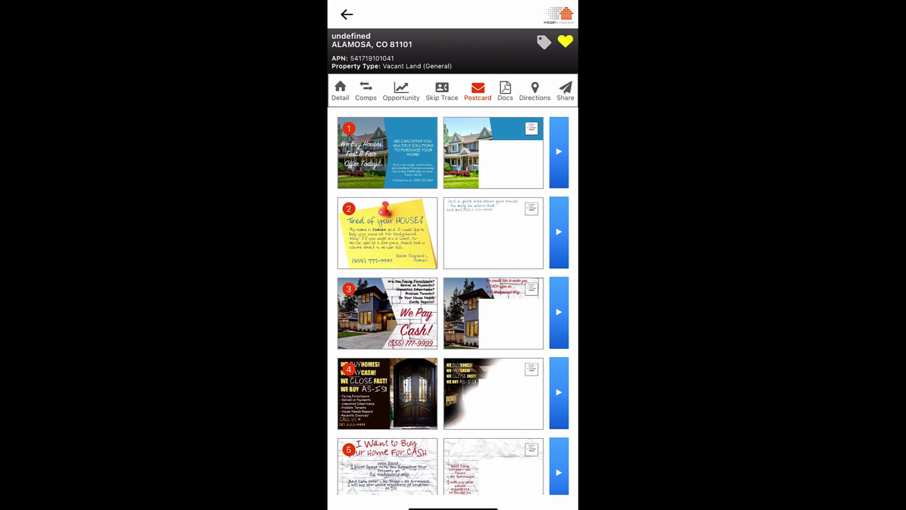
left_click(505, 91)
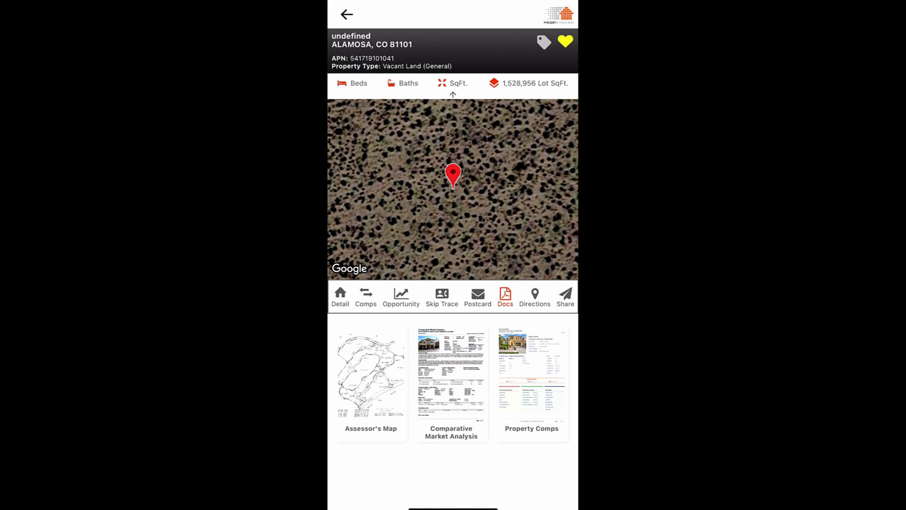
Review the parcel's property details, tax information and transaction history in the mobile app, and view its neighboring properties
left_click(339, 297)
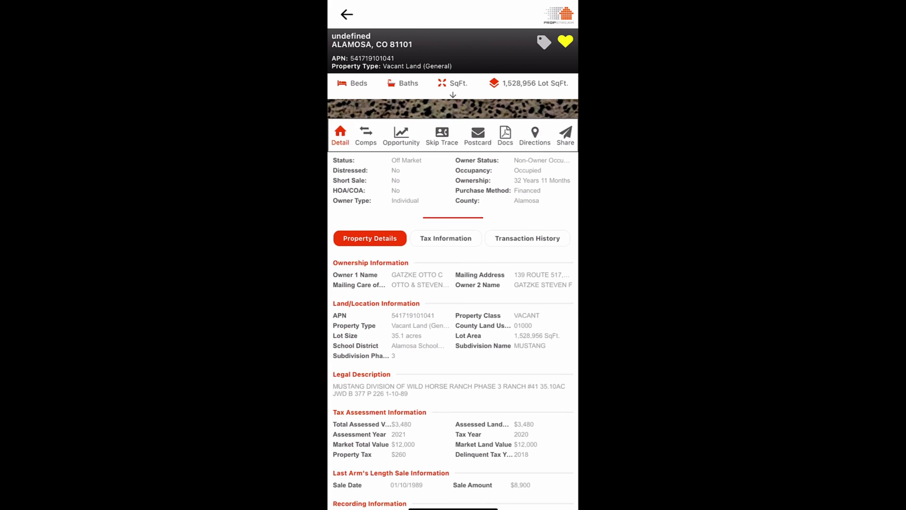
scroll(453, 302, "down", 3)
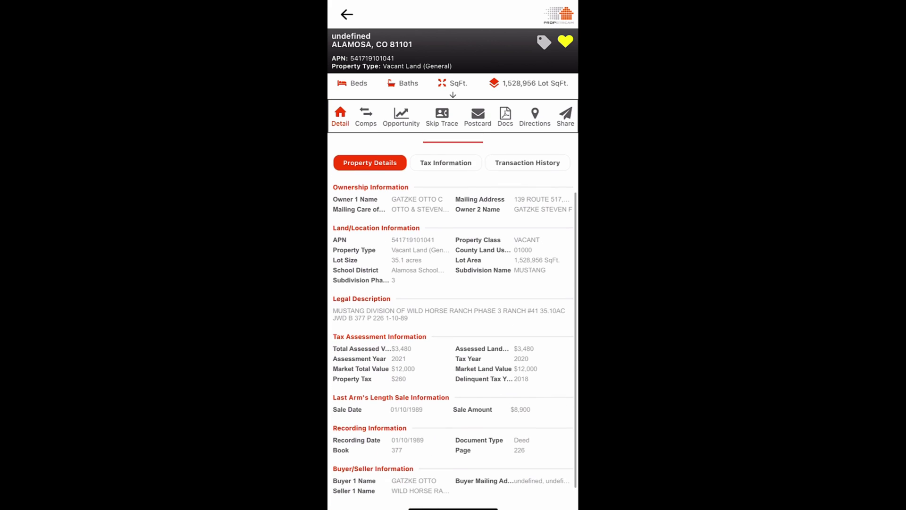
left_click(445, 162)
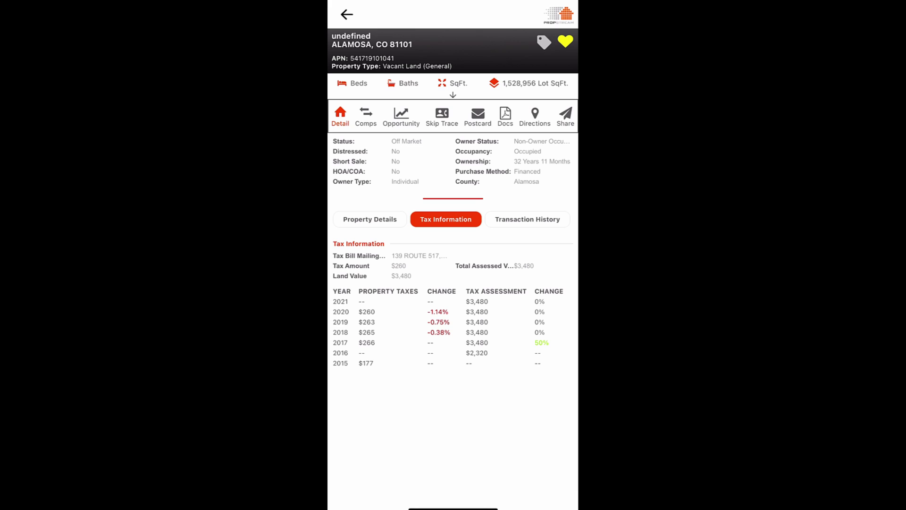
left_click(527, 219)
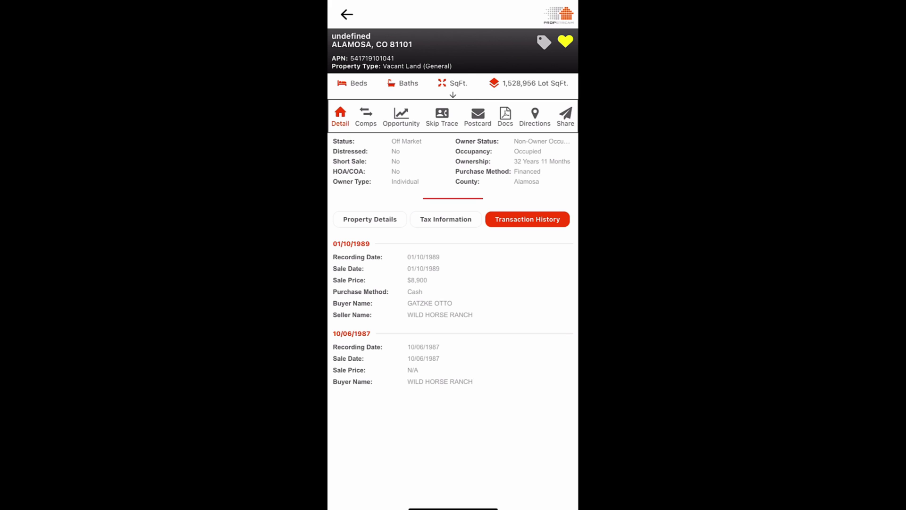
left_click(366, 117)
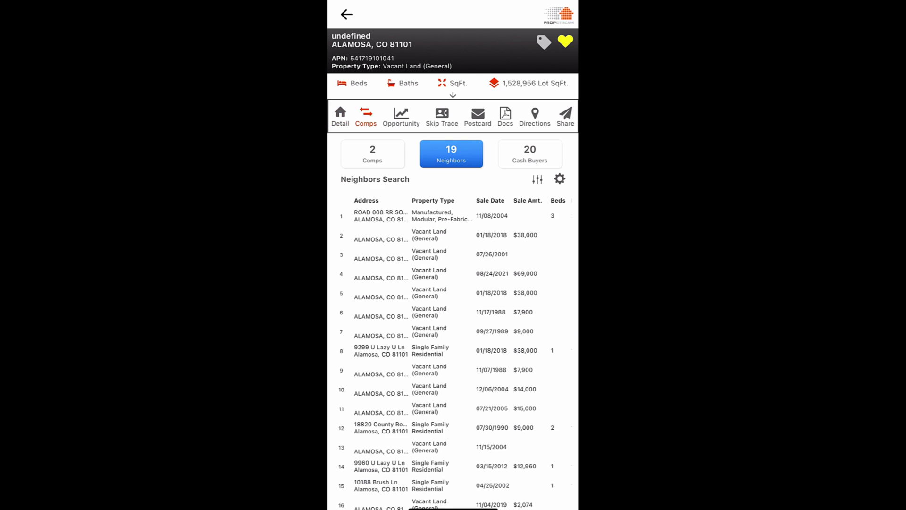